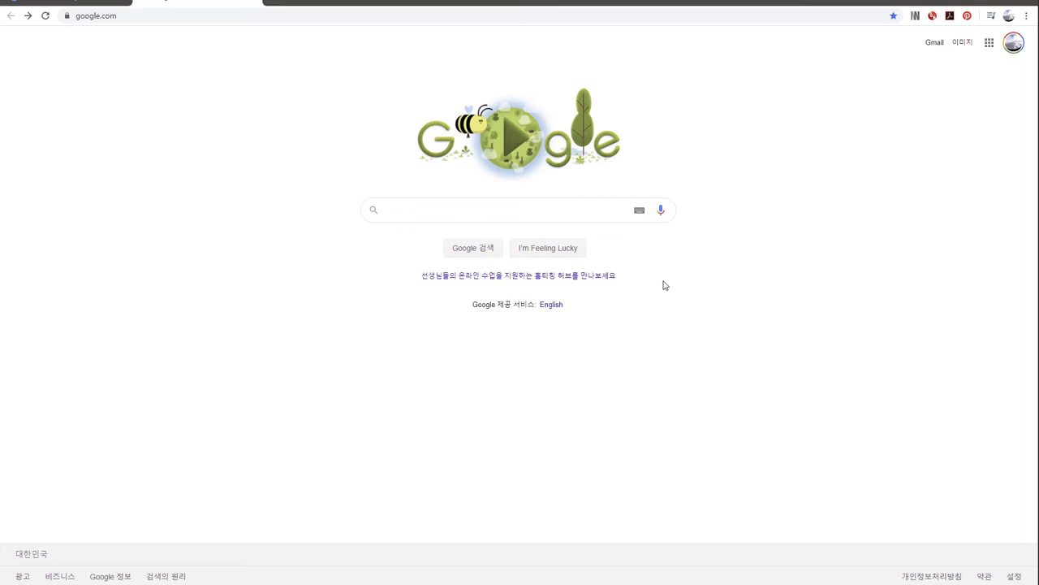
Search Google for 'sweepprofile' and open the 3D-KStudio Sweep Profile product page.
{"action": "left_click", "coordinate": [578, 208]}
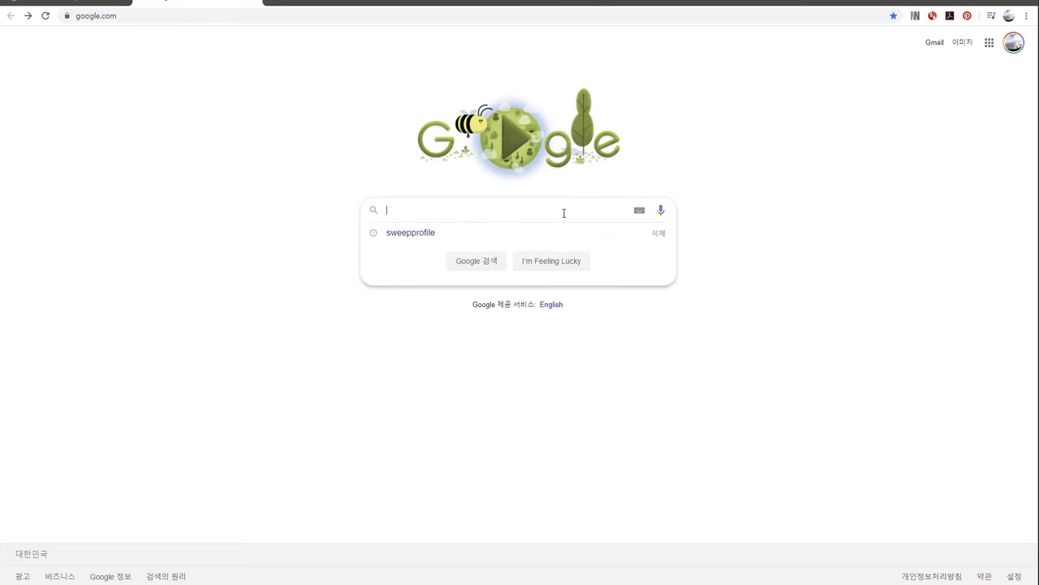
{"action": "type", "text": "sweepprofile"}
{"action": "key", "text": "Return"}
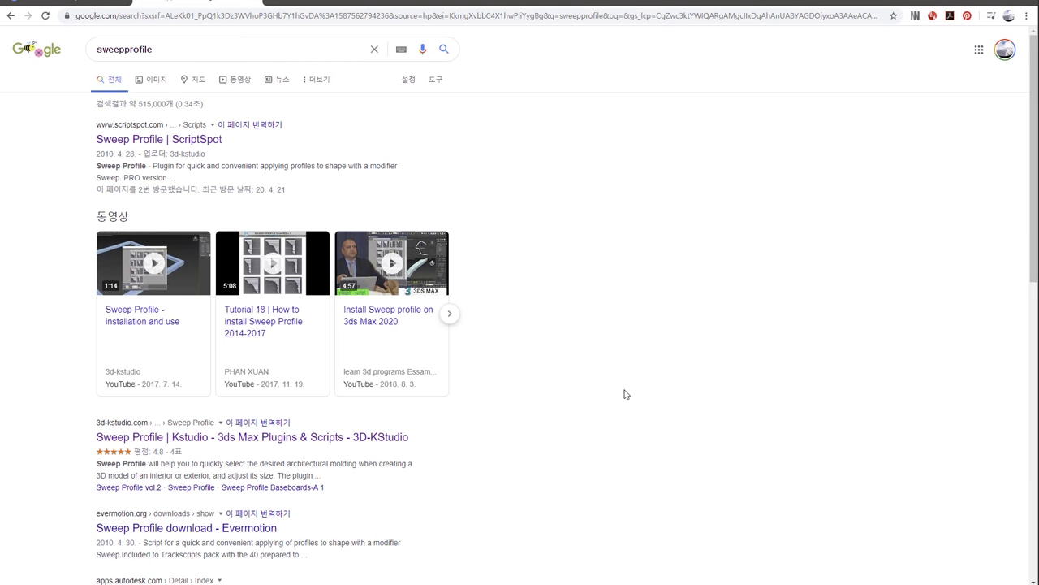
{"action": "left_click", "coordinate": [130, 437]}
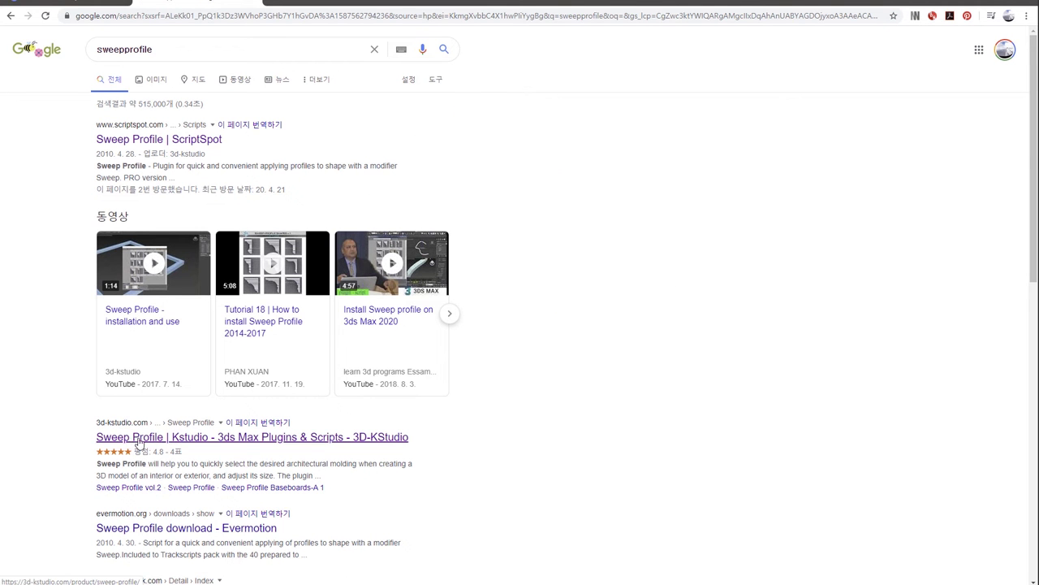
{"action": "scroll", "coordinate": [865, 448], "scroll_direction": "down", "scroll_amount": 2}
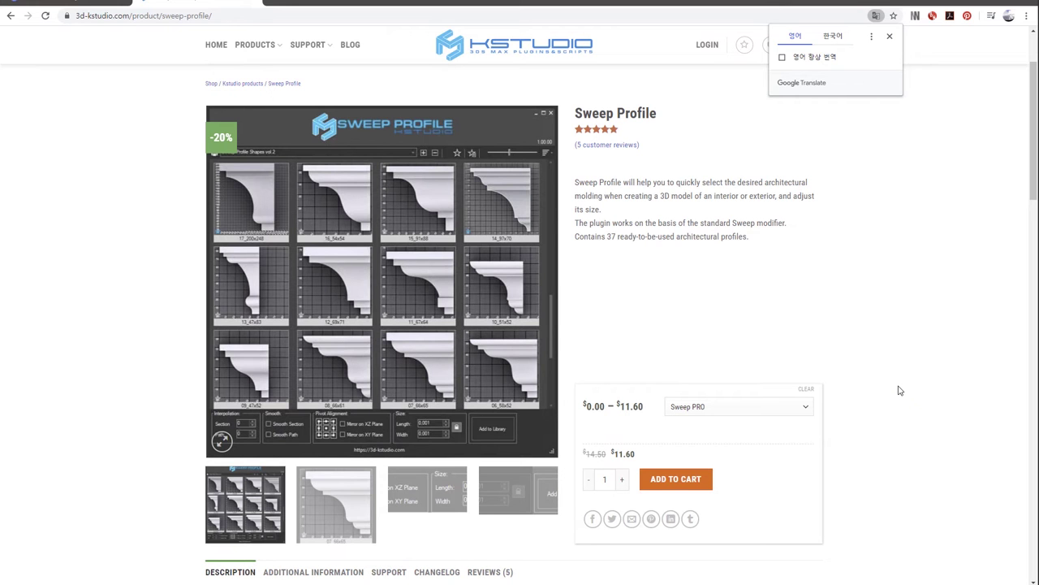
Choose the free 'Sweep Profile' variant from the product variation list.
{"action": "left_click", "coordinate": [809, 411]}
{"action": "left_click", "coordinate": [773, 440]}
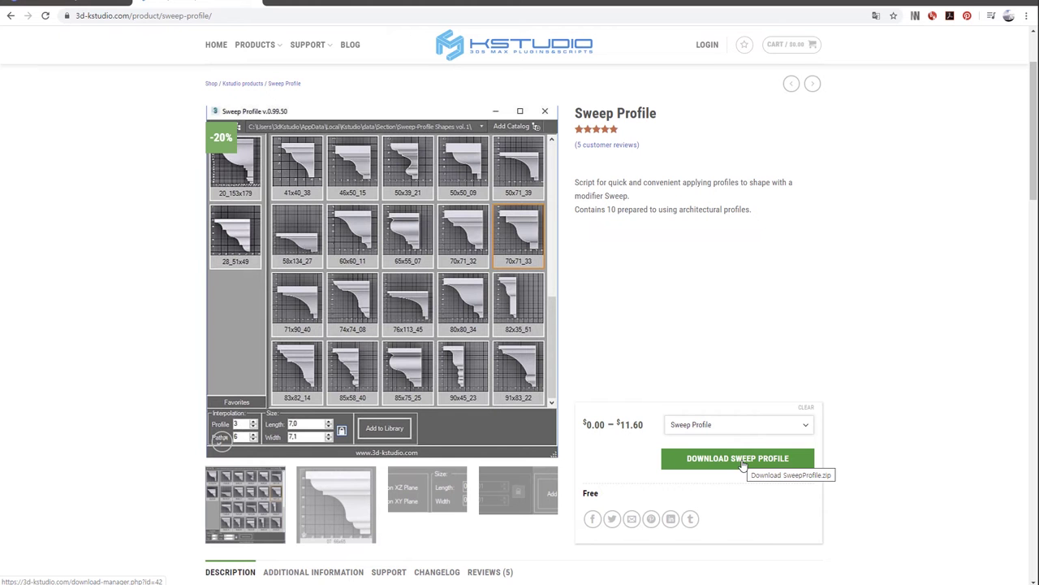
{"action": "scroll", "coordinate": [698, 499], "scroll_direction": "down", "scroll_amount": 1}
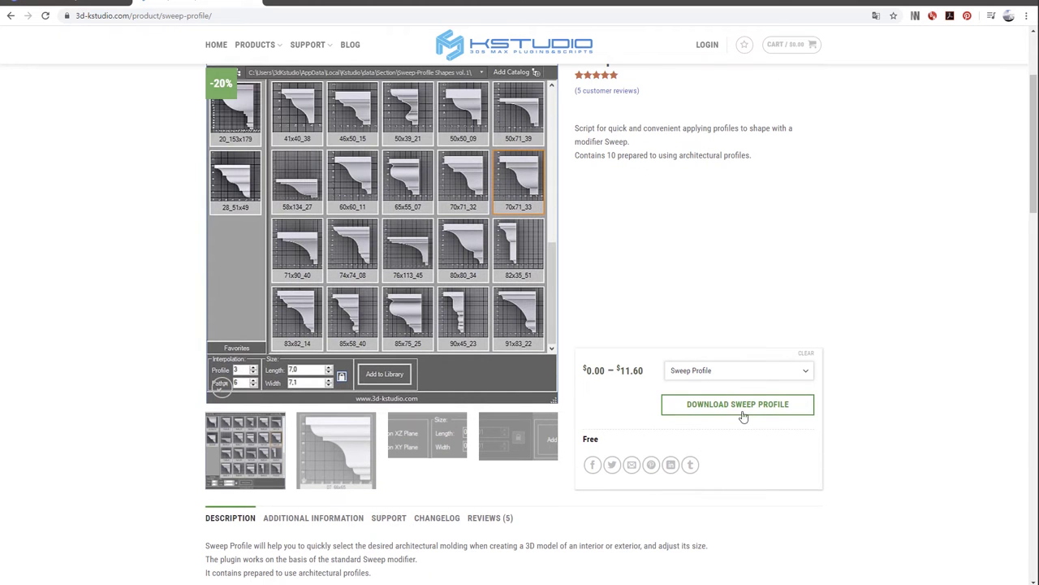
Download SweepProfile.zip, dismiss the newsletter popup, and open the zip in the archiver.
{"action": "left_click", "coordinate": [735, 405]}
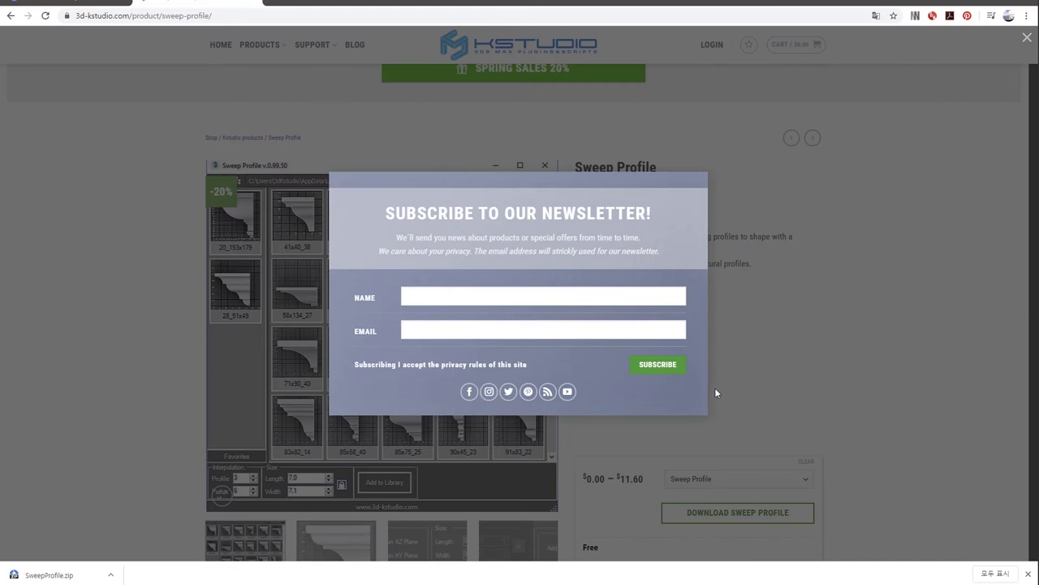
{"action": "left_click", "coordinate": [694, 427]}
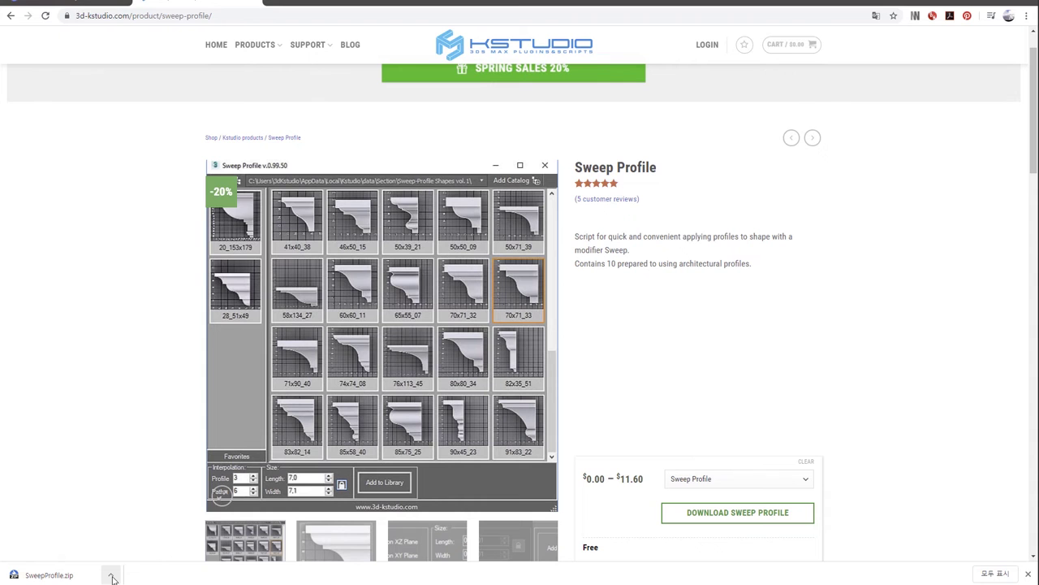
{"action": "left_click", "coordinate": [113, 578]}
{"action": "left_click", "coordinate": [136, 540]}
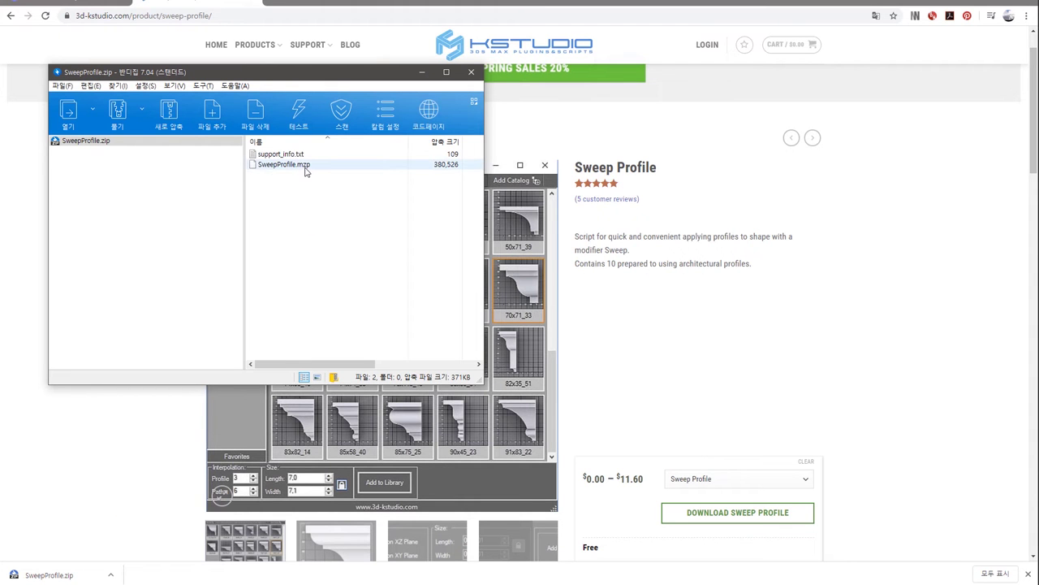
Drop SweepProfile.mzp from Bandizip into a 3ds Max viewport to install the script.
{"action": "left_click", "coordinate": [293, 167]}
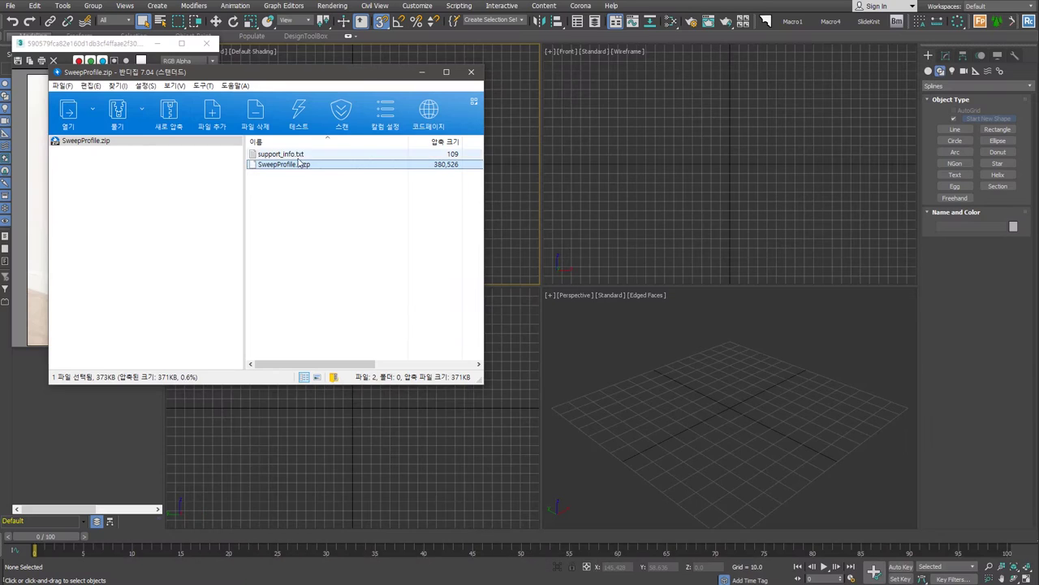
{"action": "left_click_drag", "start_coordinate": [284, 164], "coordinate": [699, 373]}
Dismiss the install message and add a Sweep Profile button from the Track category to the main toolbar.
{"action": "left_click", "coordinate": [421, 72]}
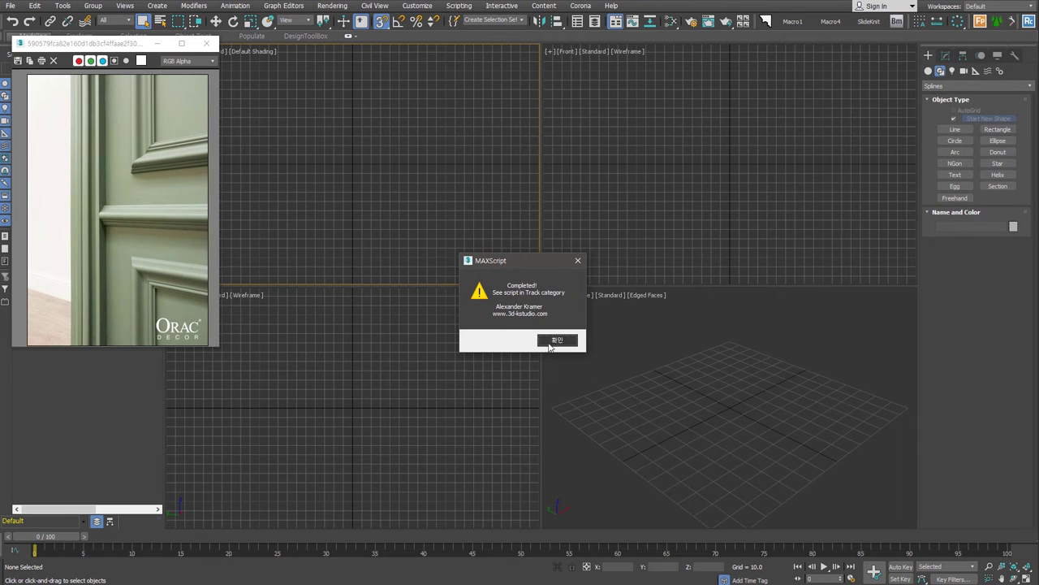
{"action": "left_click", "coordinate": [579, 262]}
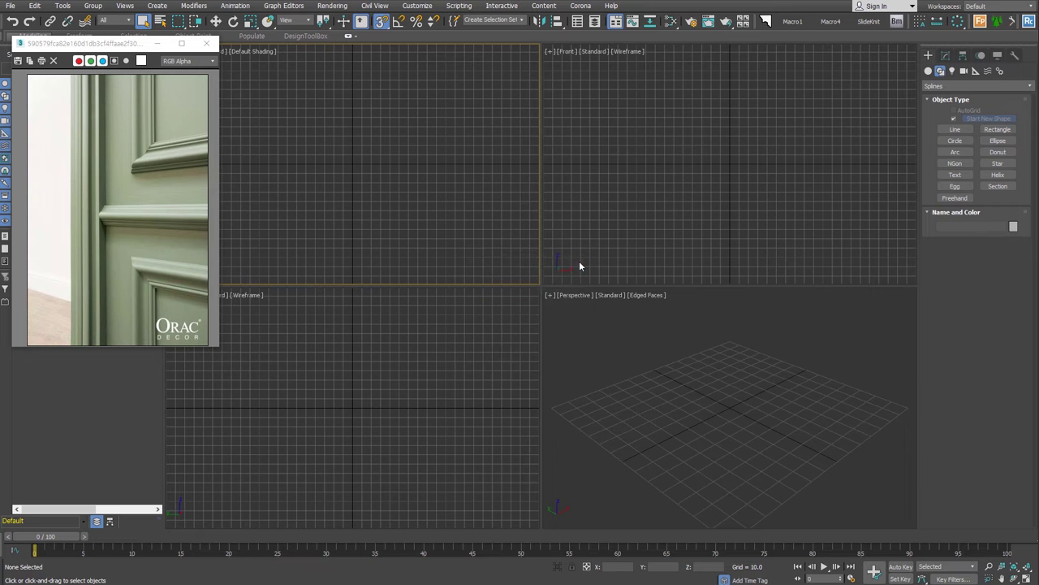
{"action": "left_click", "coordinate": [417, 6]}
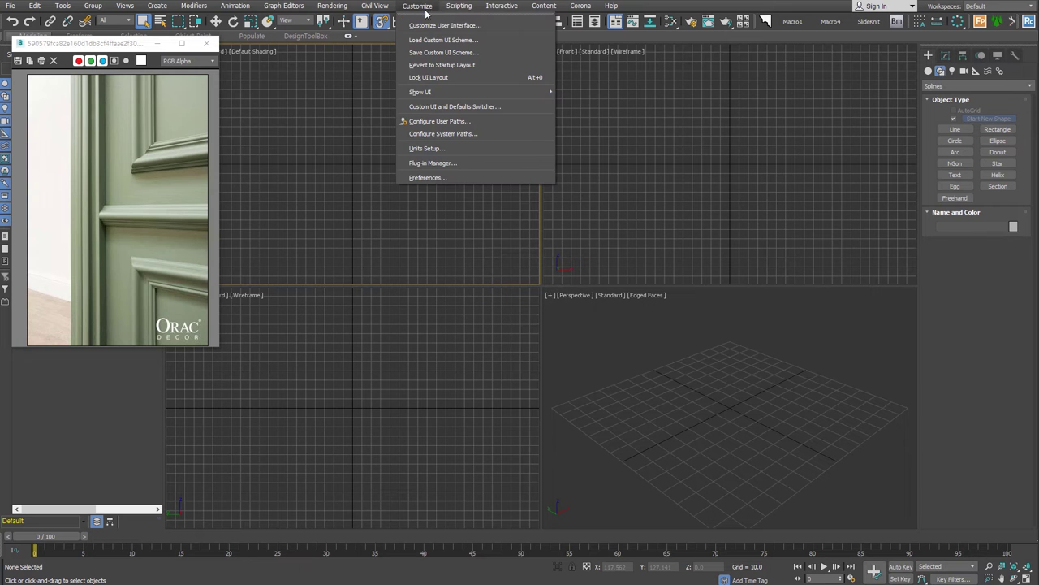
{"action": "left_click", "coordinate": [465, 26]}
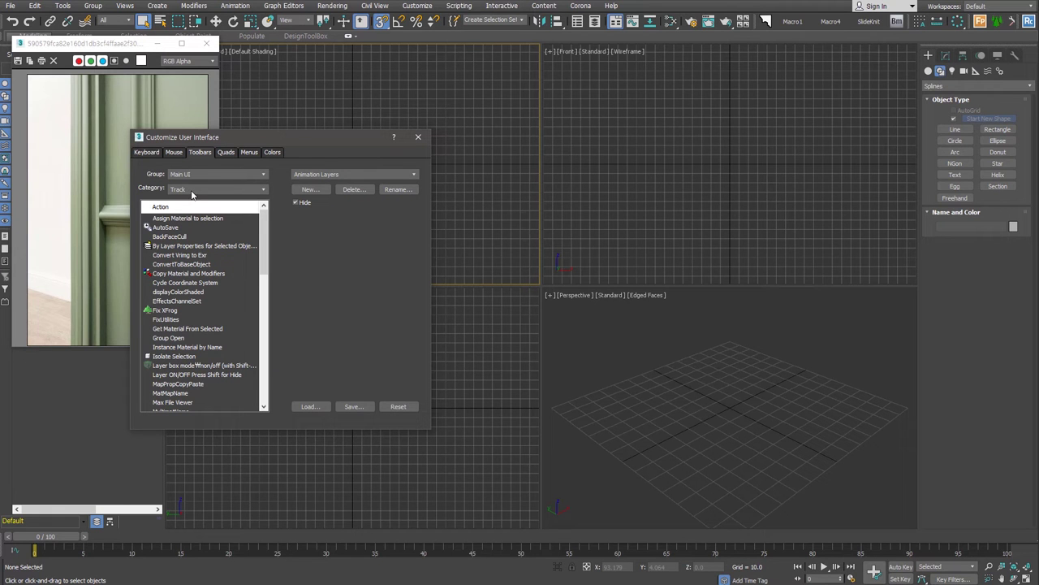
{"action": "type", "text": "sw"}
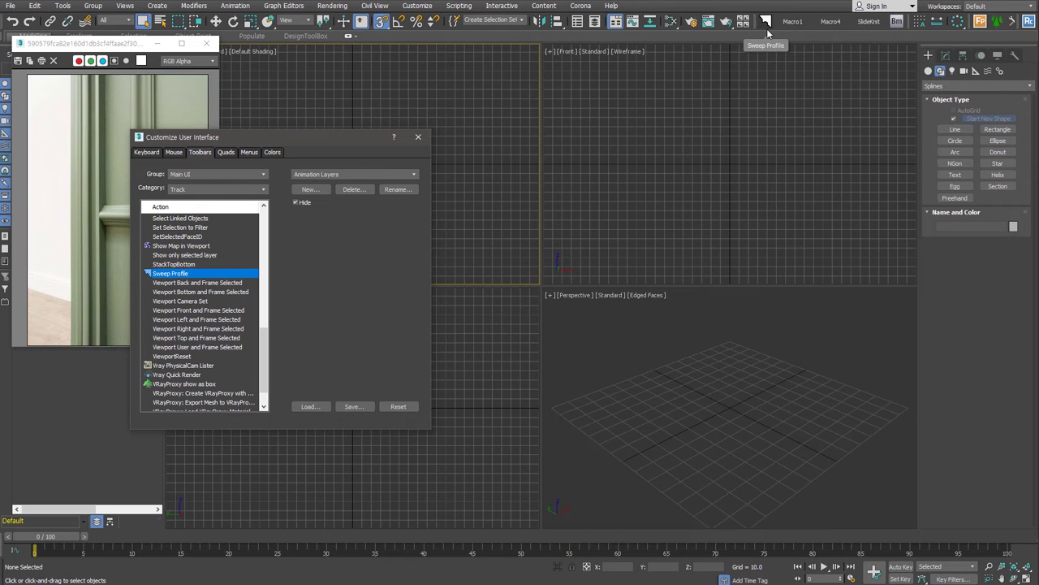
{"action": "left_click", "coordinate": [417, 137]}
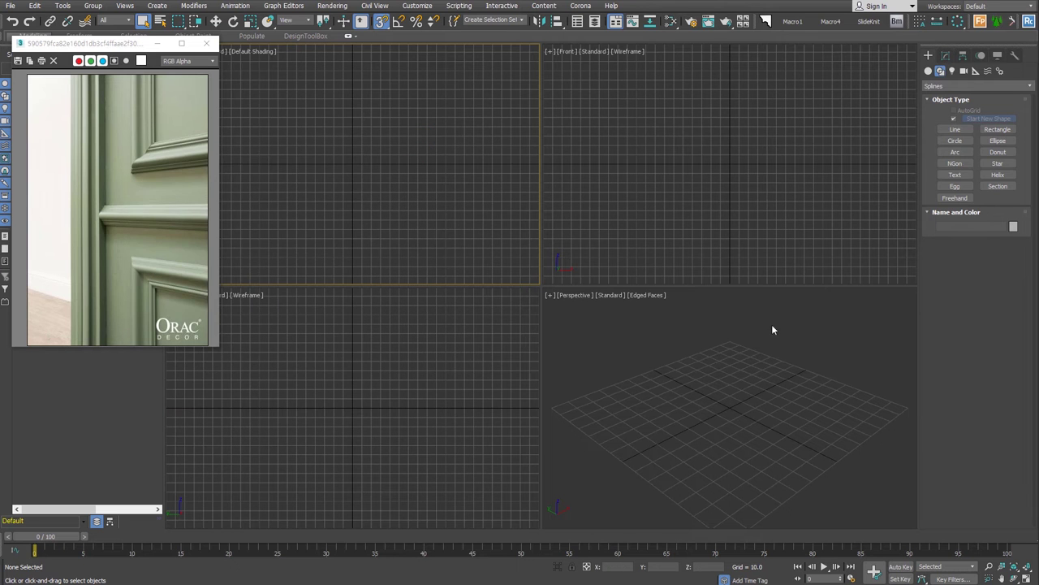
Launch Sweep Profile, resize the viewports, show the Modify panel, and return to the browser.
{"action": "left_click", "coordinate": [766, 23]}
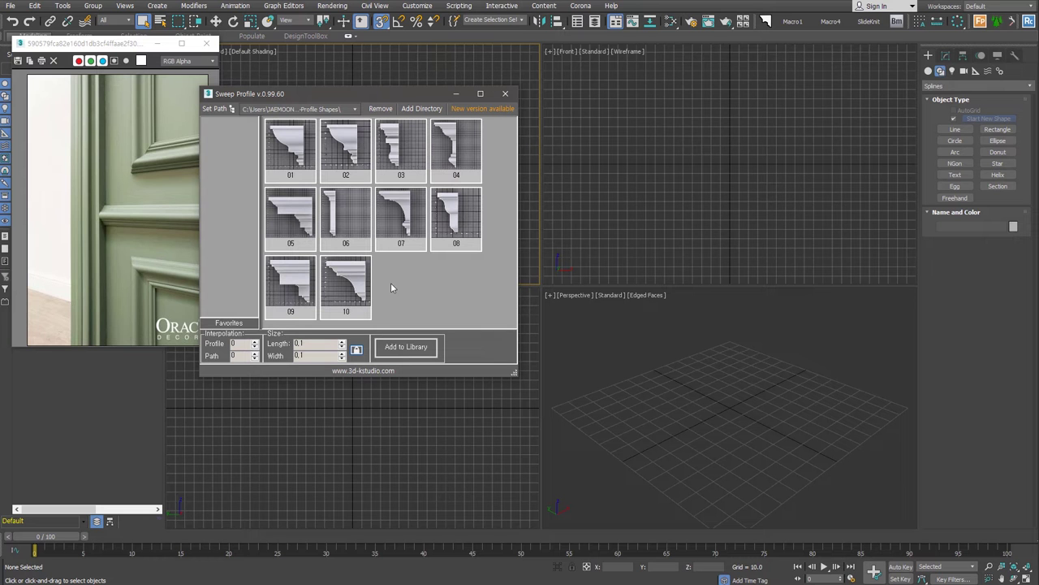
{"action": "left_click_drag", "start_coordinate": [540, 286], "coordinate": [523, 404]}
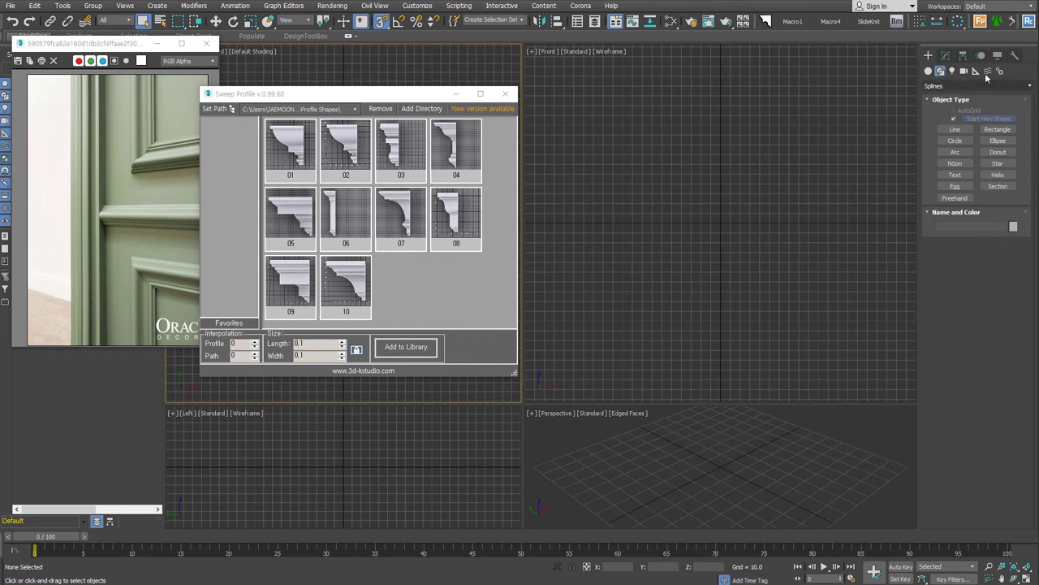
{"action": "left_click", "coordinate": [945, 56]}
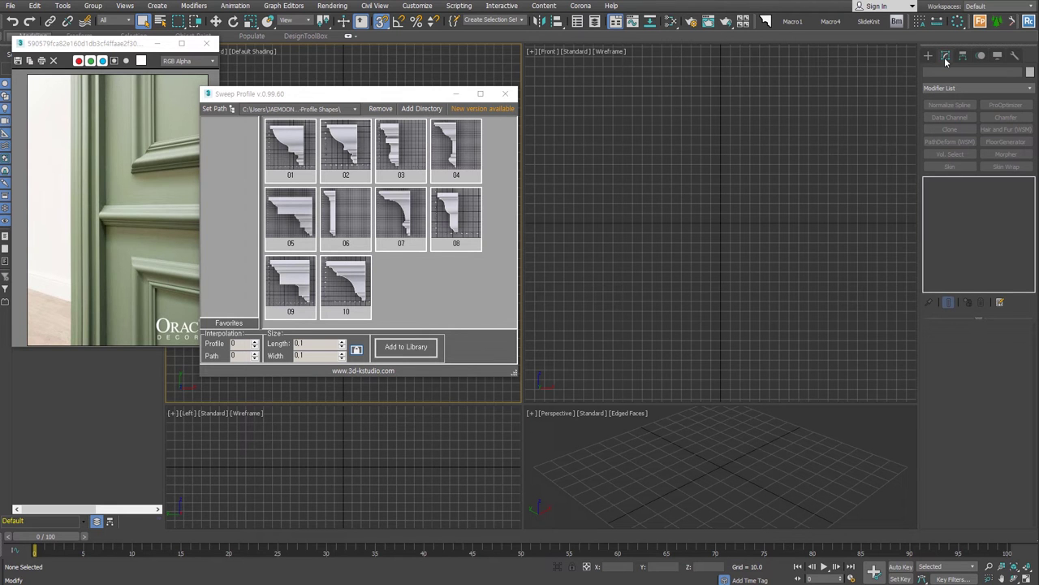
{"action": "left_click_drag", "start_coordinate": [244, 93], "coordinate": [213, 262]}
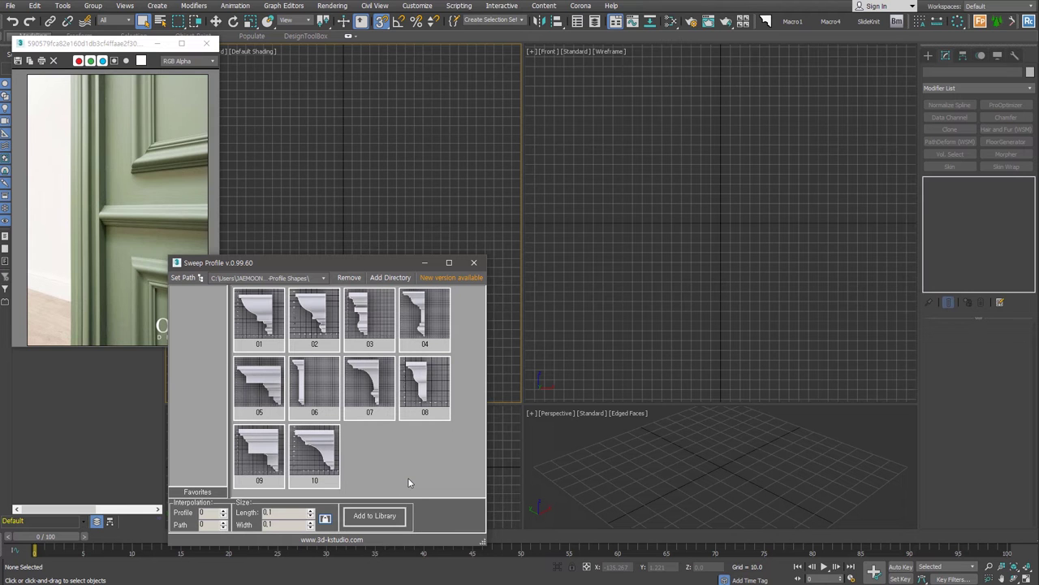
{"action": "mouse_move", "coordinate": [360, 264]}
{"action": "left_mouse_down"}
{"action": "mouse_move", "coordinate": [322, 128]}
{"action": "mouse_move", "coordinate": [262, 111]}
{"action": "left_mouse_up"}
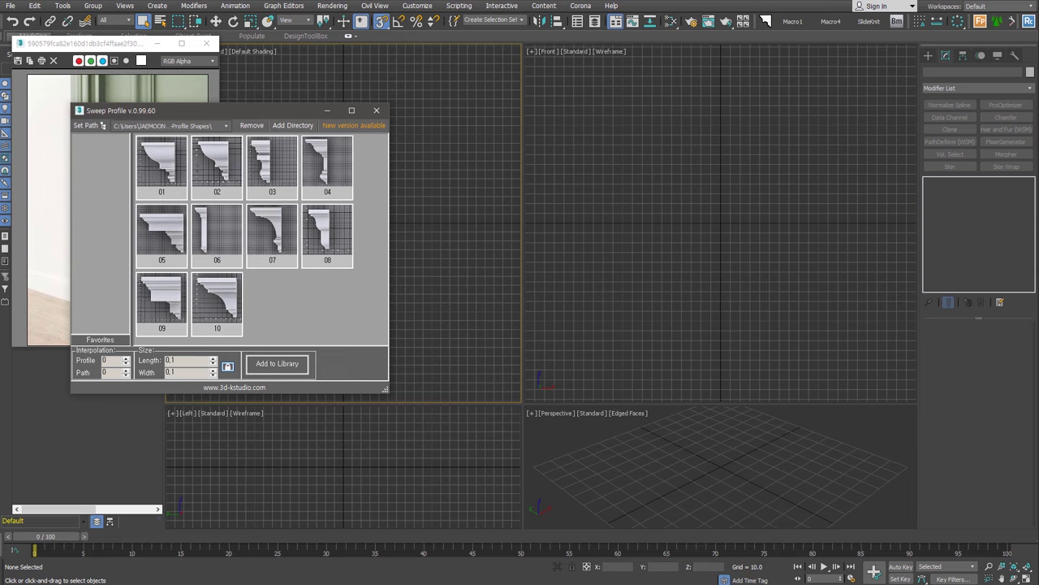
{"action": "left_click", "coordinate": [443, 552]}
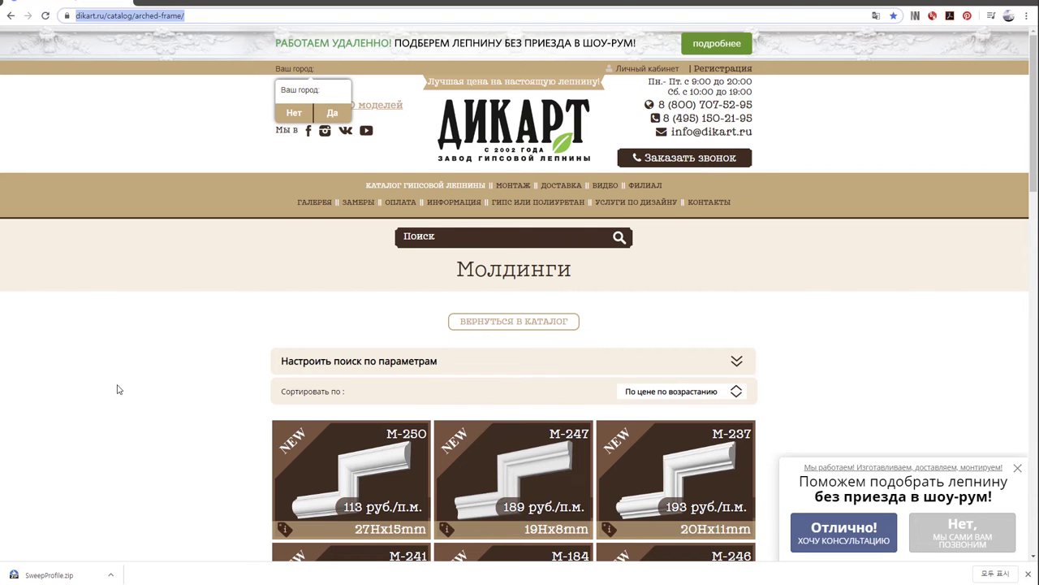
Find the M-237 molding in the Dikart moldings catalog and open its product page.
{"action": "scroll", "coordinate": [117, 389], "scroll_direction": "down", "scroll_amount": 1}
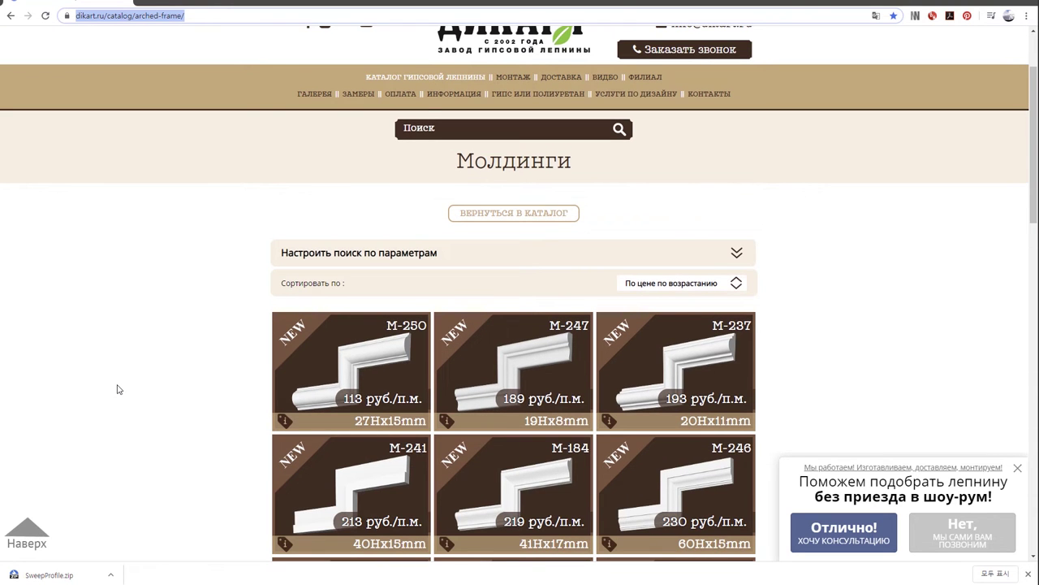
{"action": "scroll", "coordinate": [117, 389], "scroll_direction": "down", "scroll_amount": 2}
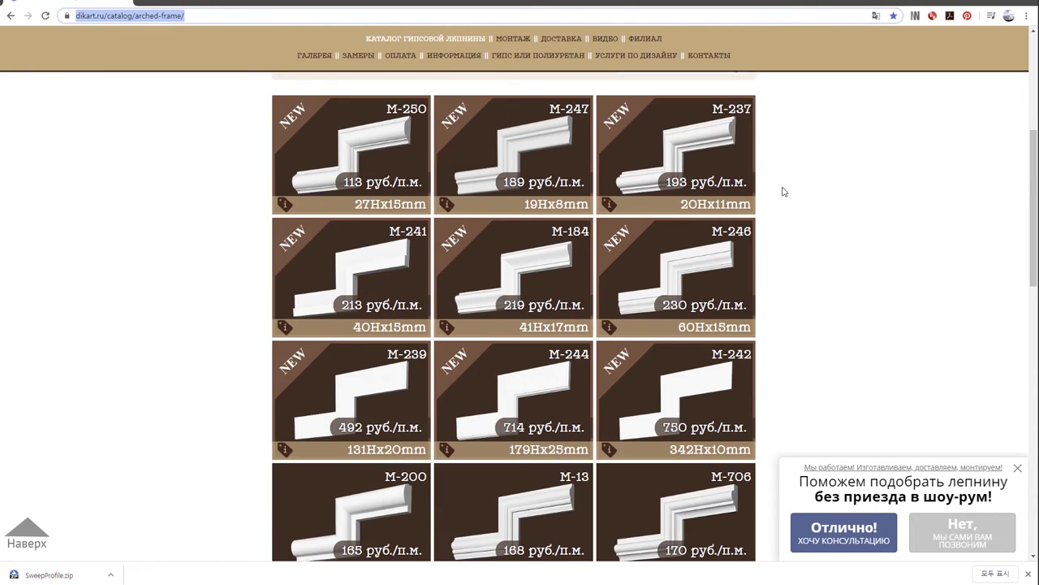
{"action": "scroll", "coordinate": [773, 227], "scroll_direction": "down", "scroll_amount": 2}
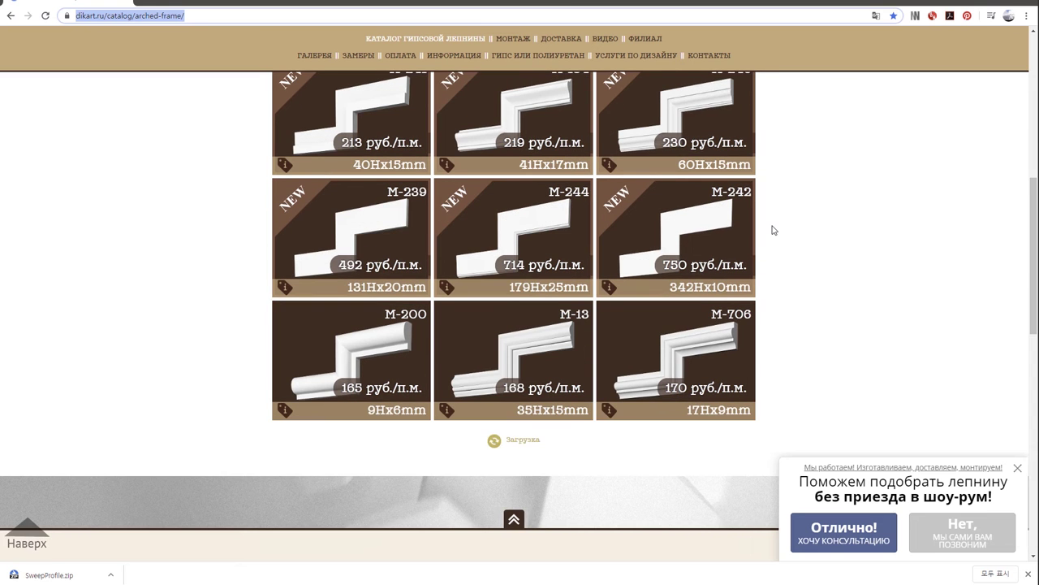
{"action": "scroll", "coordinate": [773, 231], "scroll_direction": "down", "scroll_amount": 2}
{"action": "scroll", "coordinate": [773, 231], "scroll_direction": "down", "scroll_amount": 2}
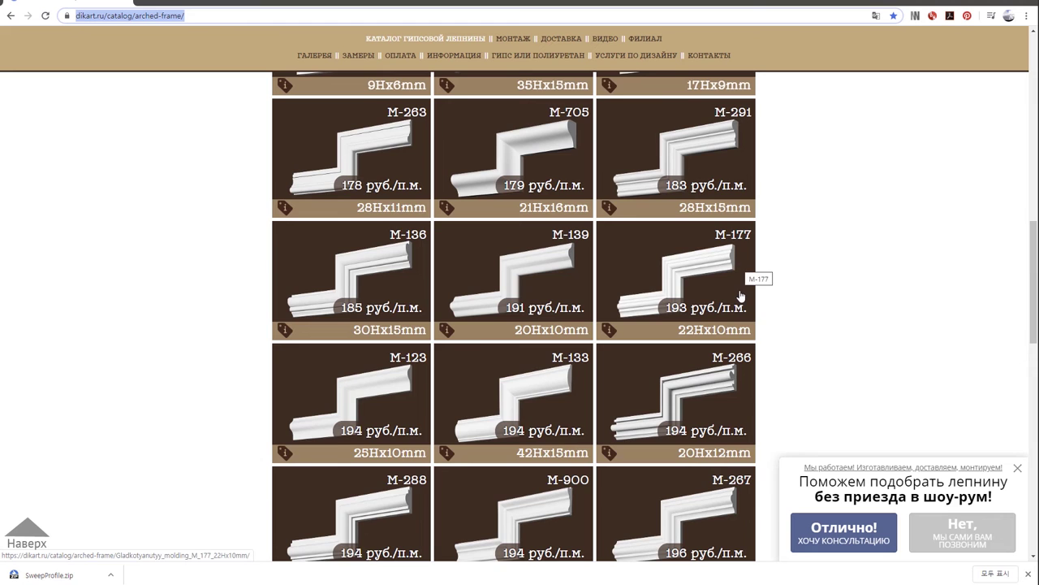
{"action": "scroll", "coordinate": [741, 297], "scroll_direction": "up", "scroll_amount": 3}
{"action": "scroll", "coordinate": [766, 307], "scroll_direction": "up", "scroll_amount": 1}
{"action": "scroll", "coordinate": [766, 306], "scroll_direction": "up", "scroll_amount": 2}
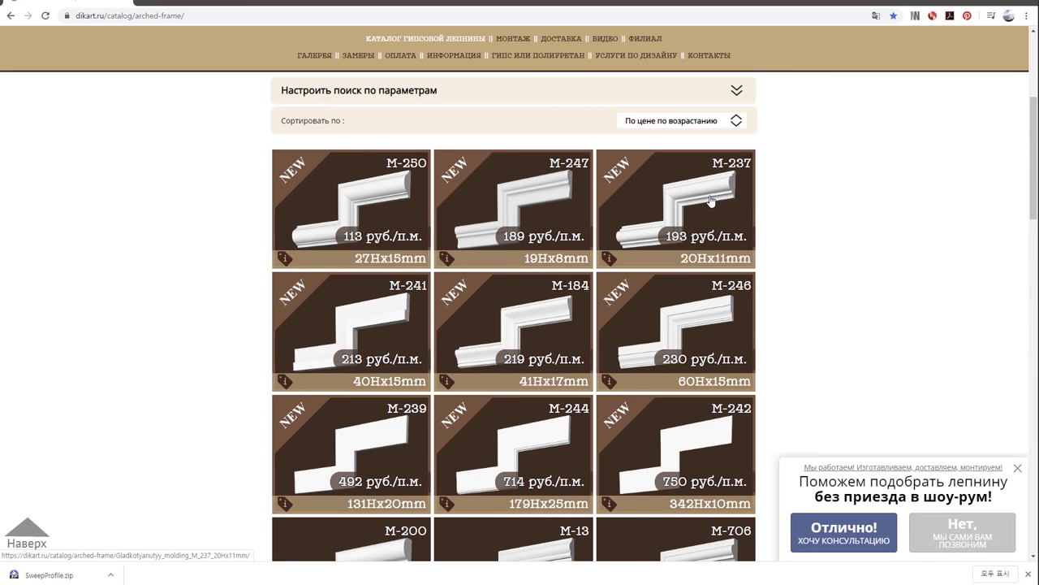
{"action": "left_click", "coordinate": [711, 200]}
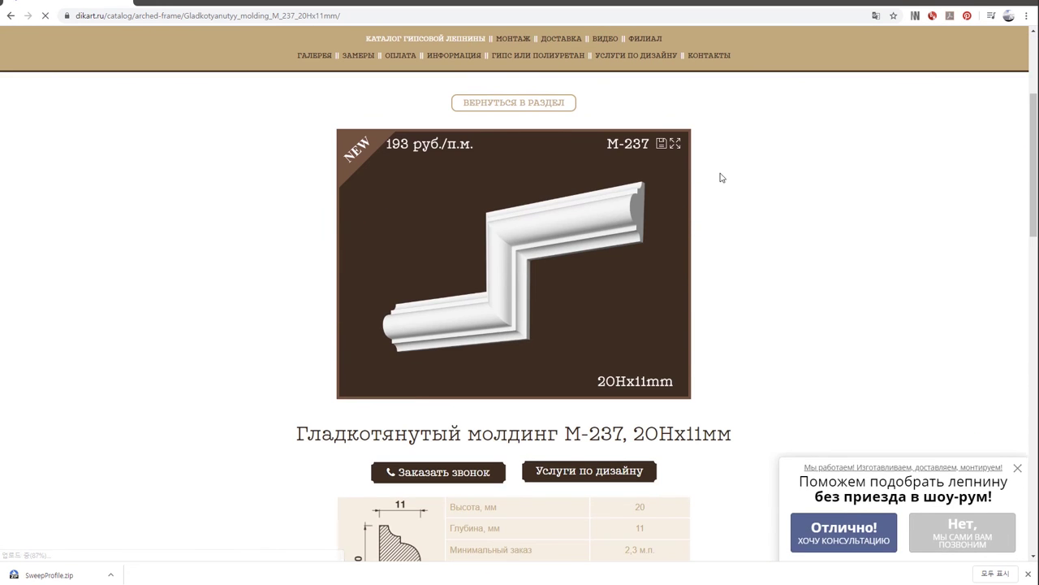
Download the M-237 DWG archive and open it in Bandizip.
{"action": "scroll", "coordinate": [710, 300], "scroll_direction": "down", "scroll_amount": 3}
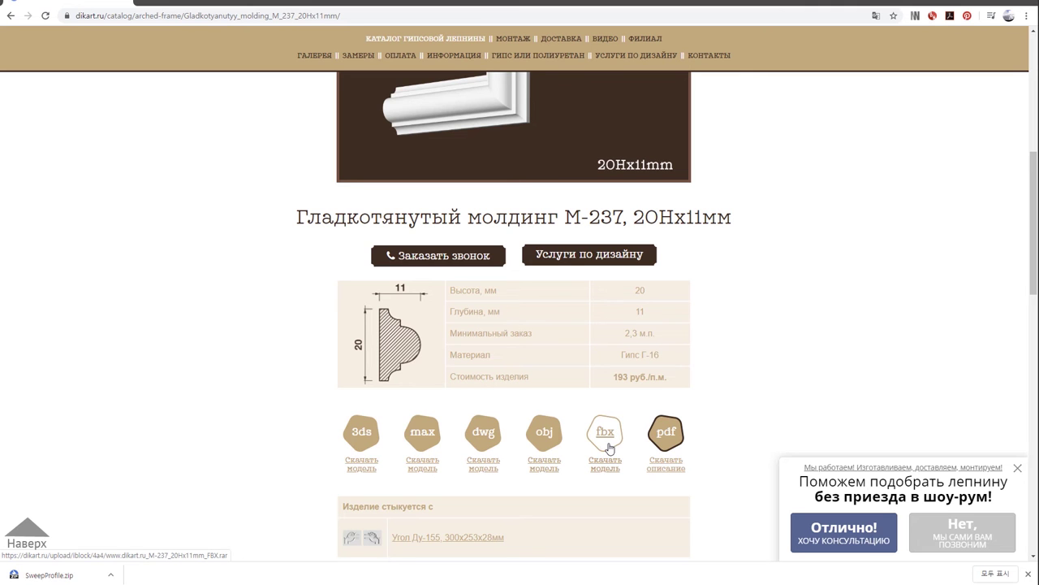
{"action": "left_click", "coordinate": [666, 443]}
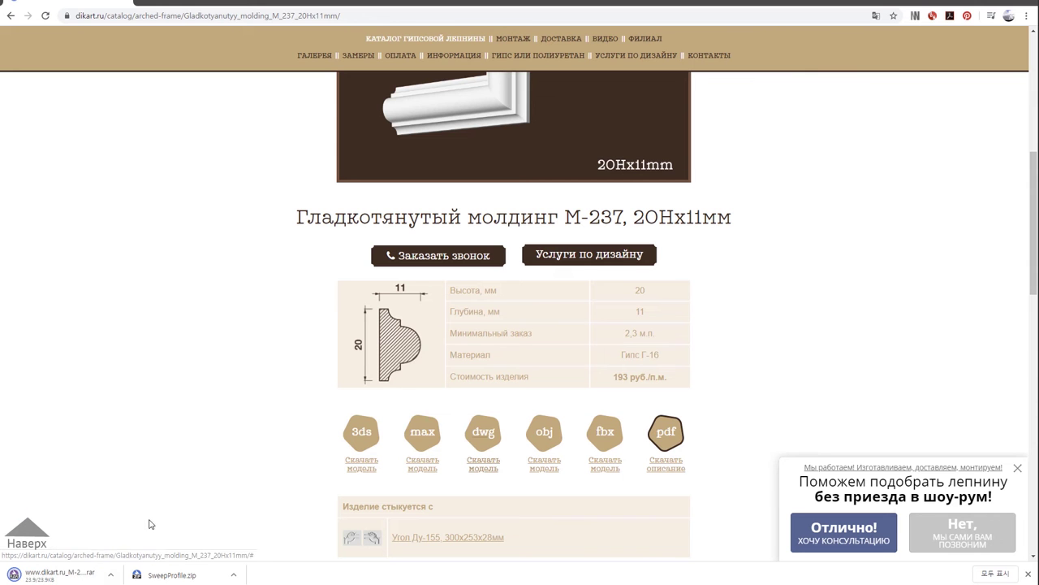
{"action": "left_click", "coordinate": [1028, 573]}
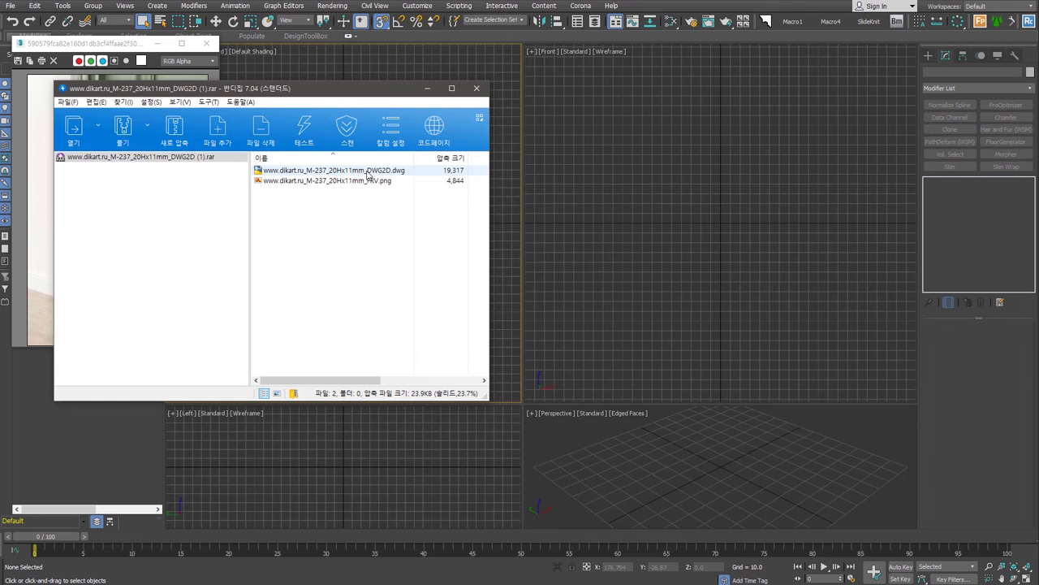
Drag the M-237 .dwg file from Bandizip into the viewport and import it into the scene.
{"action": "left_click_drag", "start_coordinate": [368, 174], "coordinate": [741, 464]}
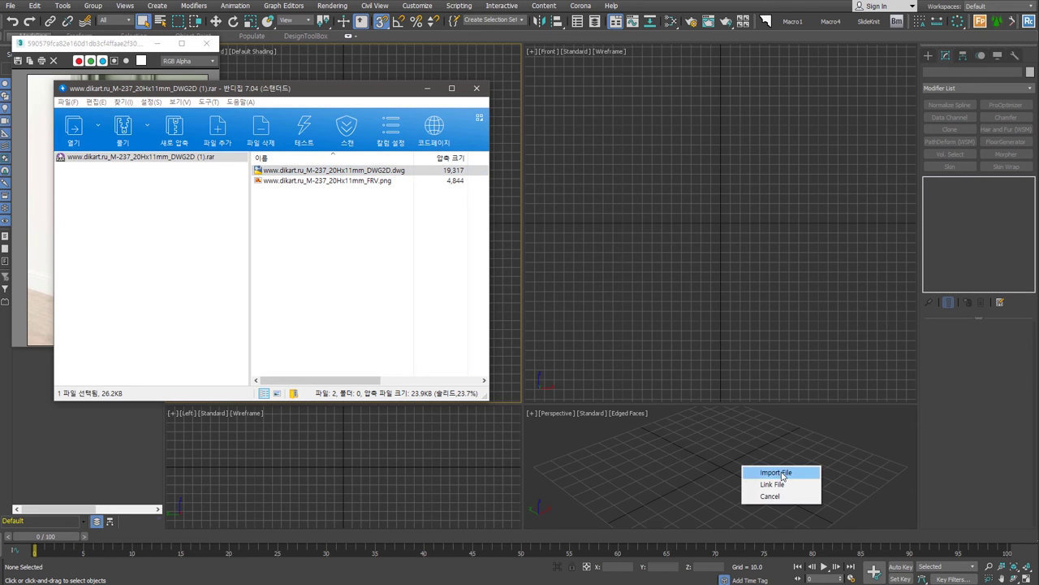
{"action": "left_click", "coordinate": [775, 472]}
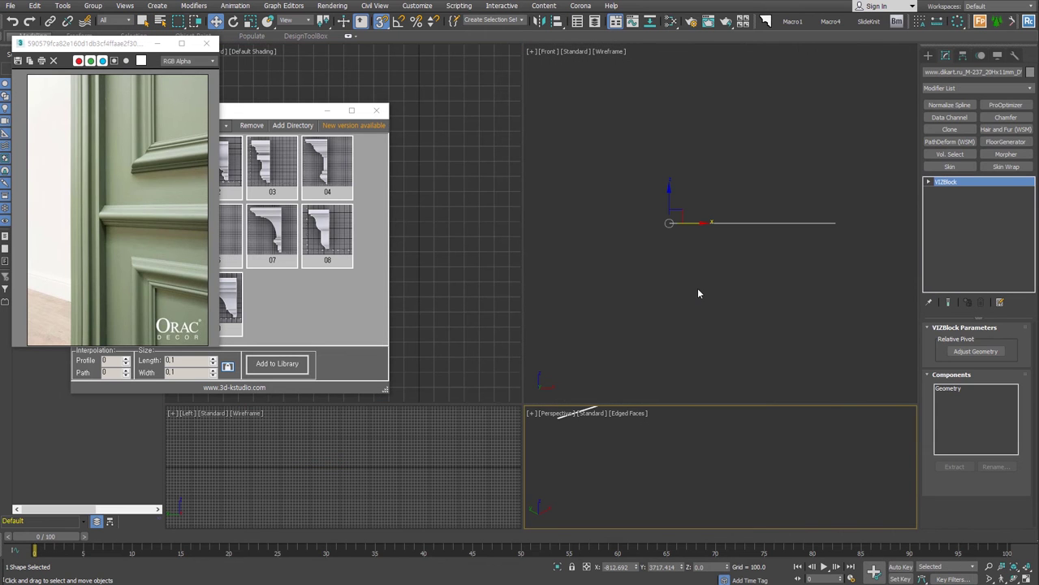
{"action": "middle_click", "coordinate": [698, 287]}
In Top view, delete the imported block's stray dimension lines, keeping only the M-237 outline.
{"action": "key", "text": "t"}
{"action": "key", "text": "z"}
{"action": "middle_click_drag", "start_coordinate": [663, 183], "coordinate": [669, 238]}
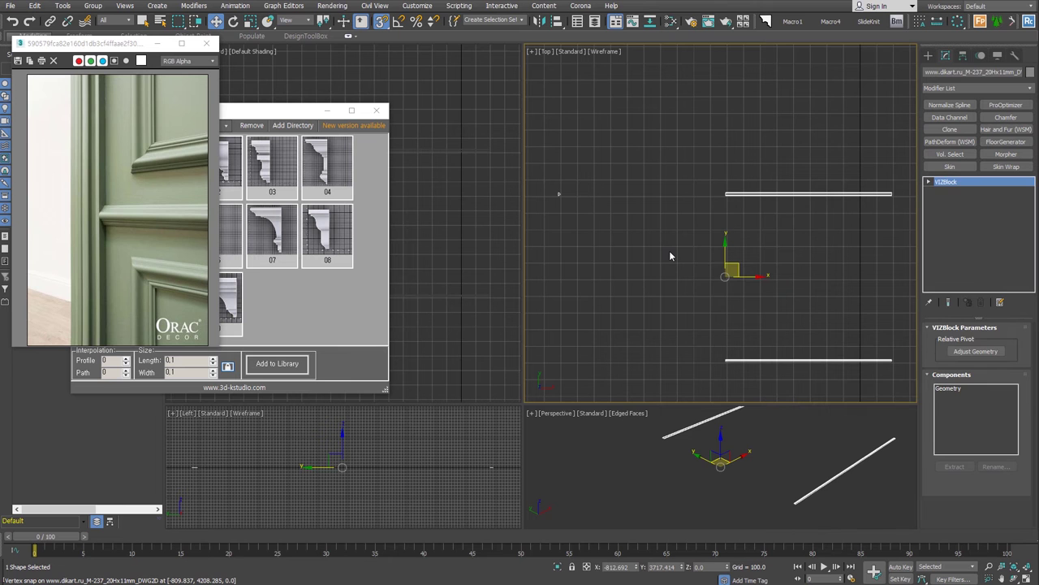
{"action": "left_click", "coordinate": [987, 367]}
{"action": "left_click_drag", "start_coordinate": [661, 139], "coordinate": [918, 393]}
{"action": "key", "text": "Delete"}
{"action": "key", "text": "z"}
{"action": "scroll", "coordinate": [681, 259], "scroll_direction": "up", "scroll_amount": 3}
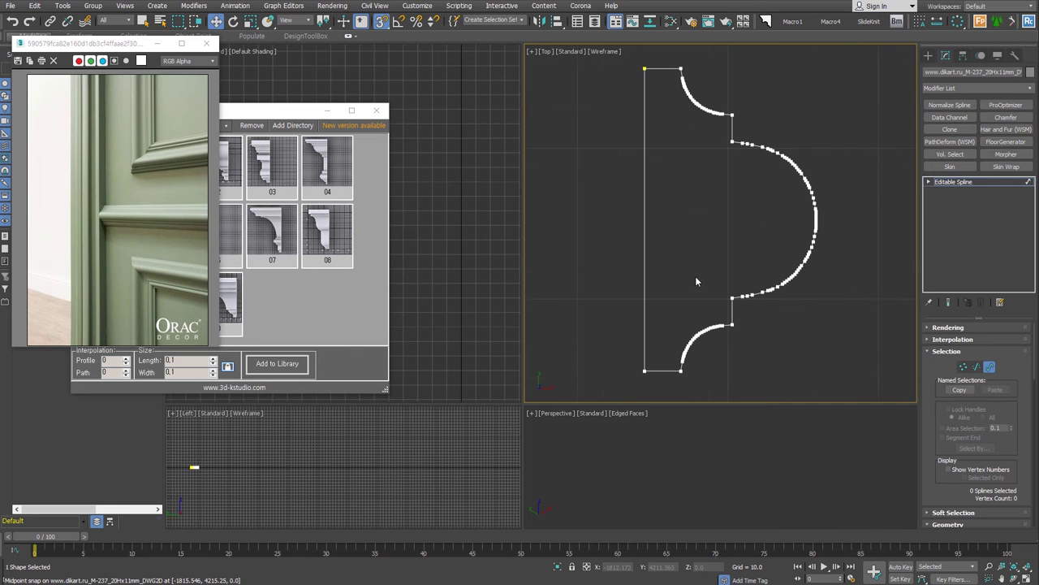
{"action": "left_click", "coordinate": [931, 55]}
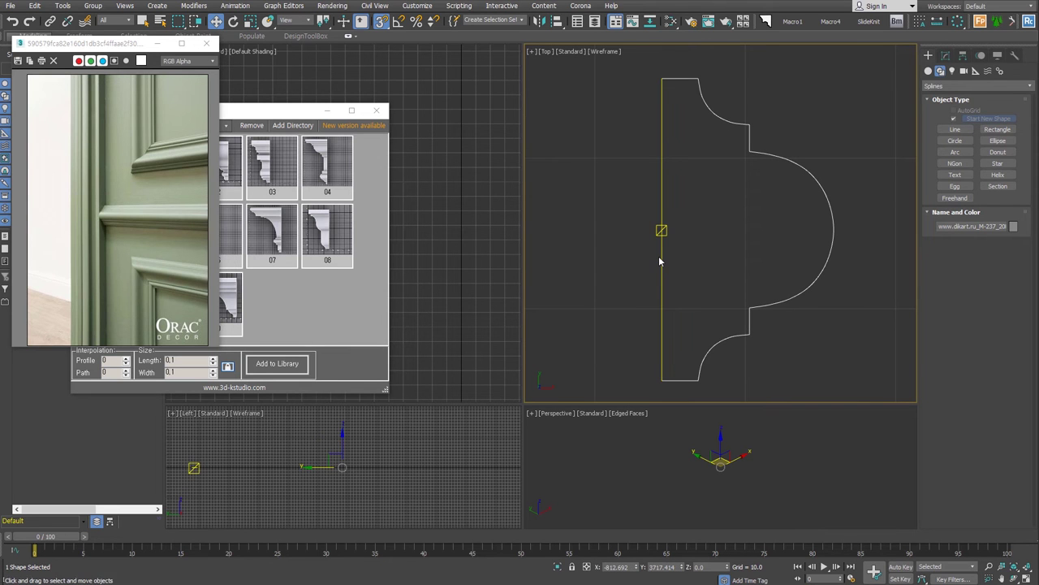
Draw a vertical line along the profile's back edge from top to bottom.
{"action": "left_click", "coordinate": [955, 129]}
{"action": "left_click", "coordinate": [661, 77]}
{"action": "left_click", "coordinate": [661, 379]}
{"action": "right_click", "coordinate": [660, 379]}
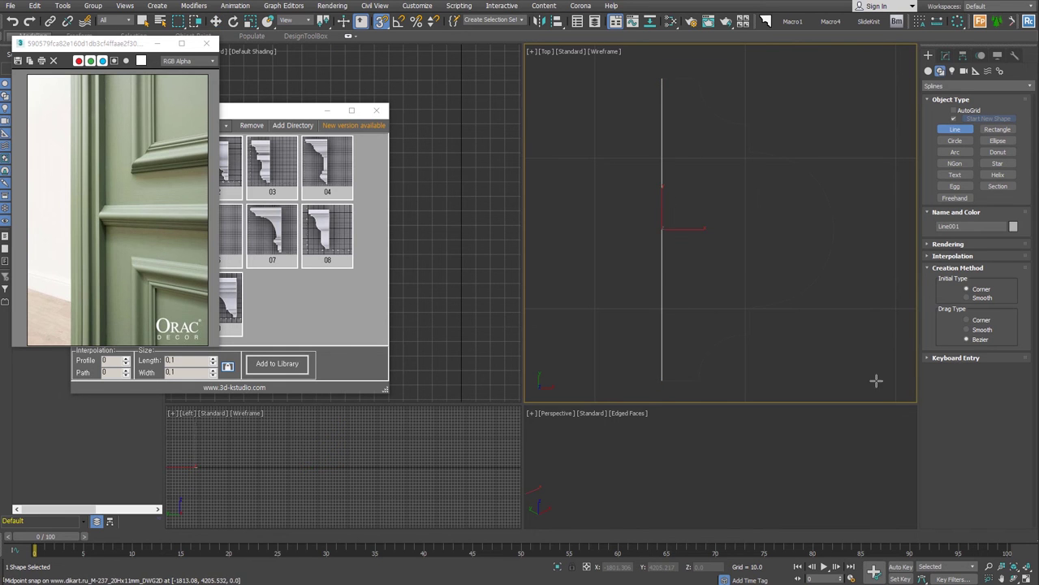
Trace the large middle curve and the small upper and lower curves with three arcs.
{"action": "left_click", "coordinate": [955, 152]}
{"action": "left_click_drag", "start_coordinate": [750, 151], "coordinate": [751, 307]}
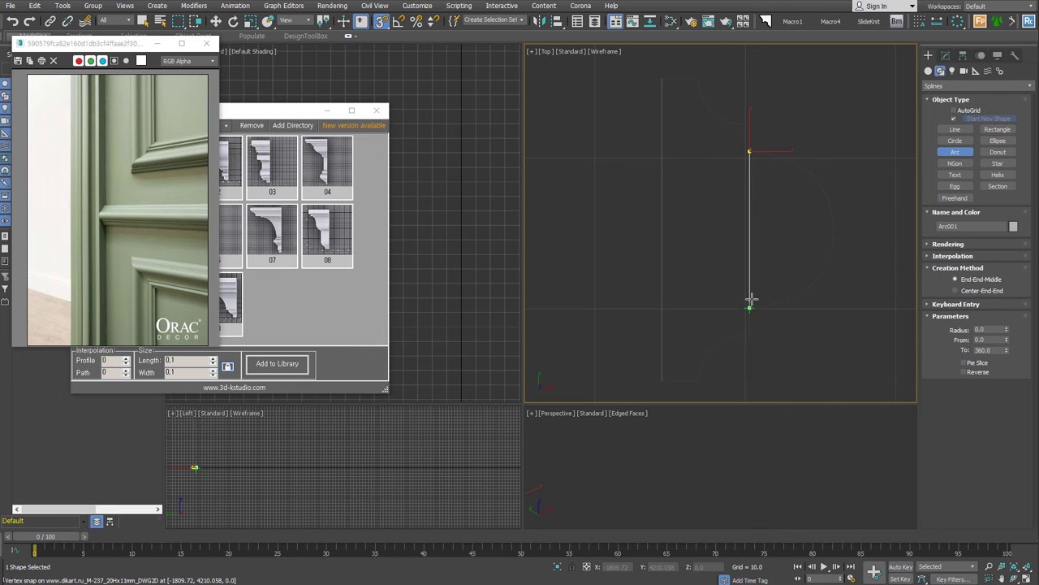
{"action": "left_click", "coordinate": [833, 227]}
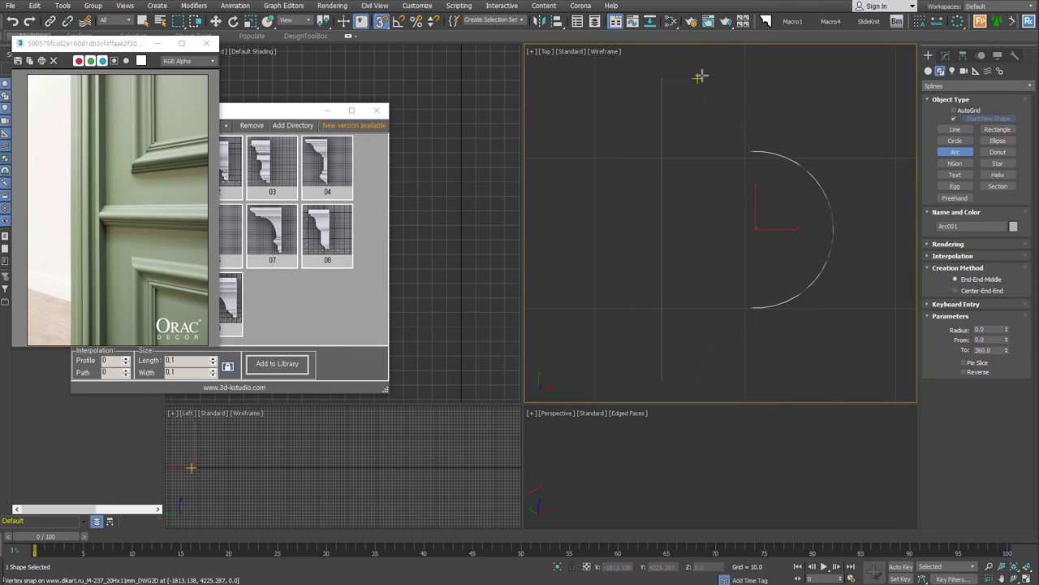
{"action": "left_click_drag", "start_coordinate": [700, 76], "coordinate": [748, 124]}
{"action": "left_click", "coordinate": [718, 118]}
{"action": "left_click_drag", "start_coordinate": [748, 334], "coordinate": [699, 380]}
{"action": "left_click", "coordinate": [708, 349]}
{"action": "right_click", "coordinate": [816, 342]}
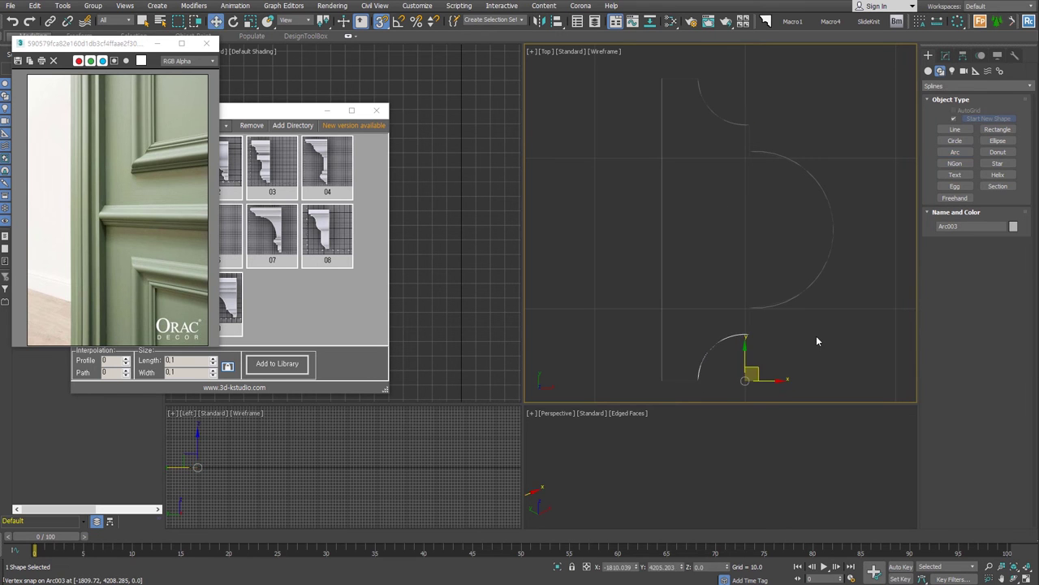
Select the new vertical line instead of the imported outline.
{"action": "left_click", "coordinate": [749, 326]}
{"action": "left_click", "coordinate": [809, 380]}
{"action": "left_click", "coordinate": [662, 349]}
{"action": "left_click", "coordinate": [950, 60]}
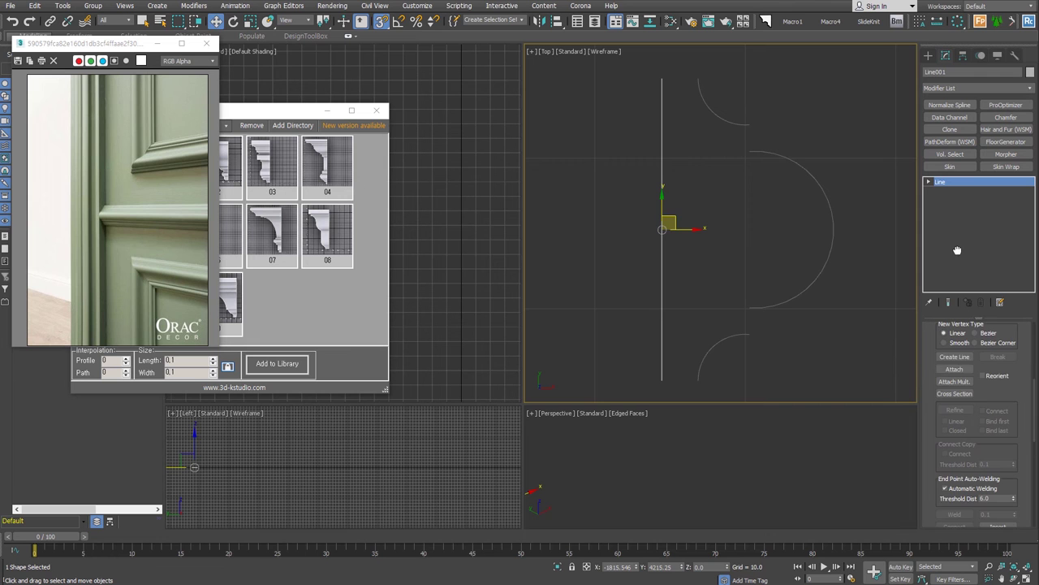
Attach the three arcs to the vertical line to form one shape.
{"action": "left_click", "coordinate": [955, 369]}
{"action": "left_click", "coordinate": [738, 336]}
{"action": "left_click", "coordinate": [771, 303]}
{"action": "left_click", "coordinate": [732, 122]}
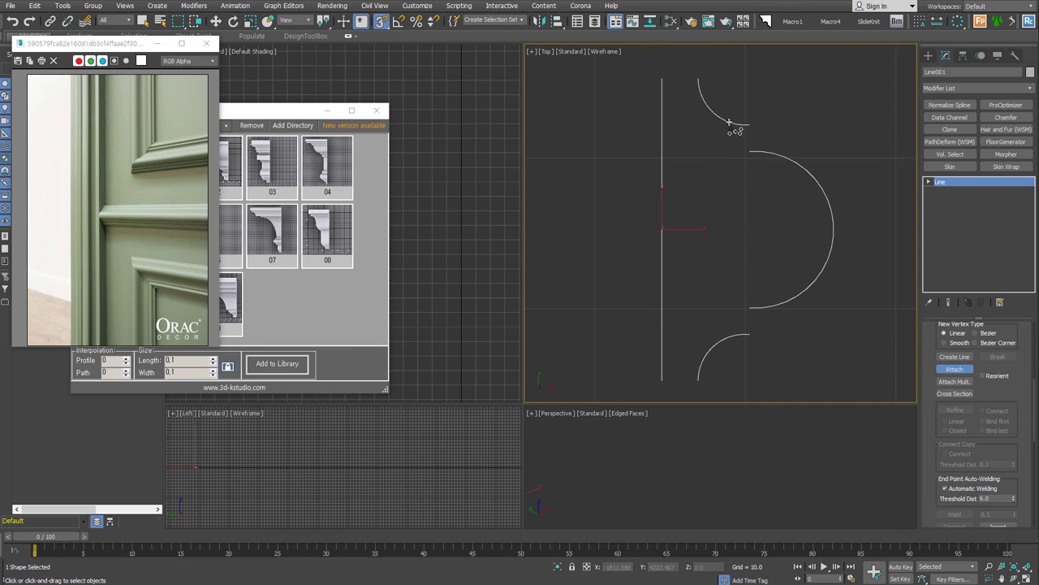
{"action": "right_click", "coordinate": [756, 191]}
{"action": "key", "text": "1"}
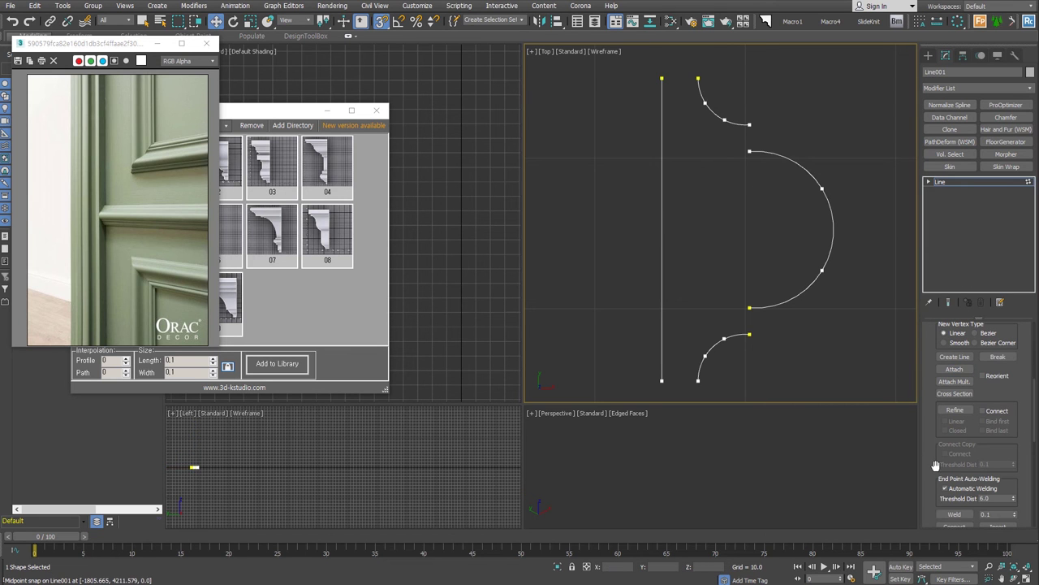
Connect the four open vertex gaps to close the profile, then name the spline A01.
{"action": "left_click_drag", "start_coordinate": [937, 465], "coordinate": [939, 379]}
{"action": "left_click", "coordinate": [956, 439]}
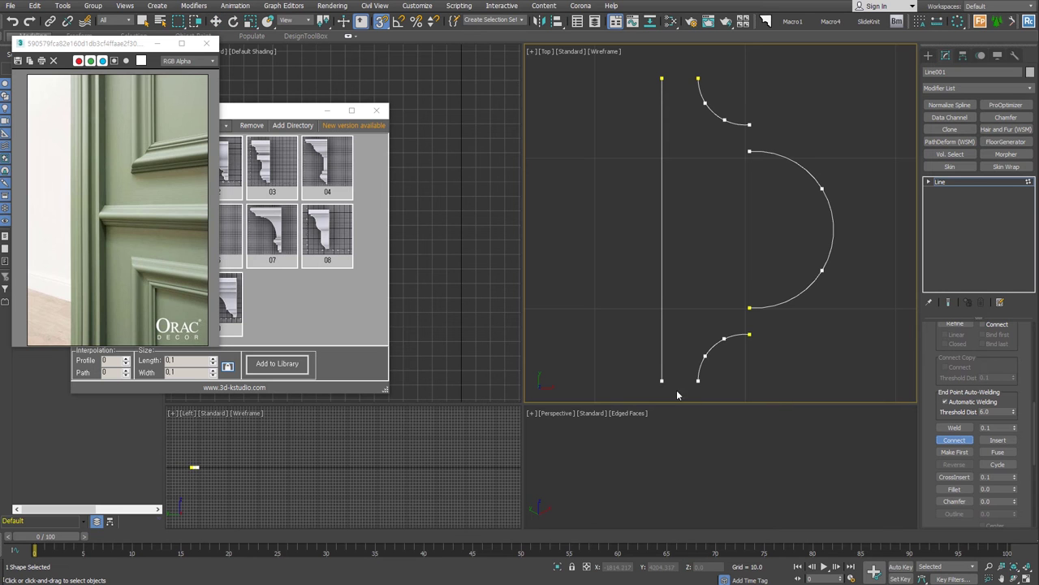
{"action": "left_click_drag", "start_coordinate": [662, 380], "coordinate": [698, 380]}
{"action": "left_click_drag", "start_coordinate": [750, 333], "coordinate": [750, 307]}
{"action": "left_click_drag", "start_coordinate": [750, 125], "coordinate": [750, 151]}
{"action": "left_click_drag", "start_coordinate": [662, 79], "coordinate": [699, 79]}
{"action": "middle_click_drag", "start_coordinate": [826, 297], "coordinate": [784, 279]}
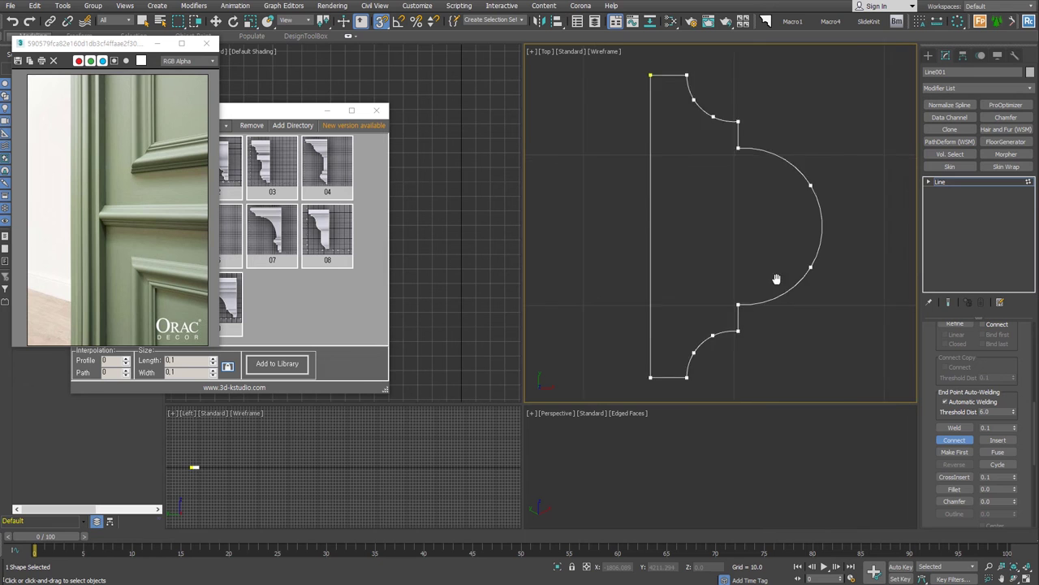
{"action": "left_click", "coordinate": [978, 185]}
{"action": "left_click", "coordinate": [958, 73]}
{"action": "type", "text": "A"}
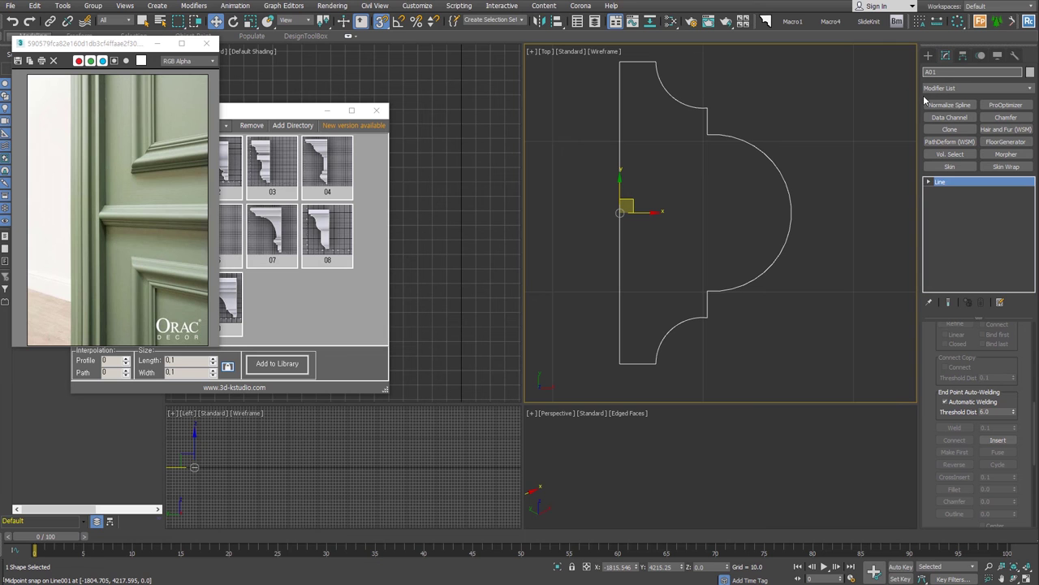
Reposition the A01 profile by its corner and save it to the Sweep Profile library as A01_1.
{"action": "mouse_move", "coordinate": [707, 290]}
{"action": "left_mouse_down"}
{"action": "mouse_move", "coordinate": [745, 298]}
{"action": "mouse_move", "coordinate": [744, 261]}
{"action": "left_mouse_up"}
{"action": "key", "text": "alt+z"}
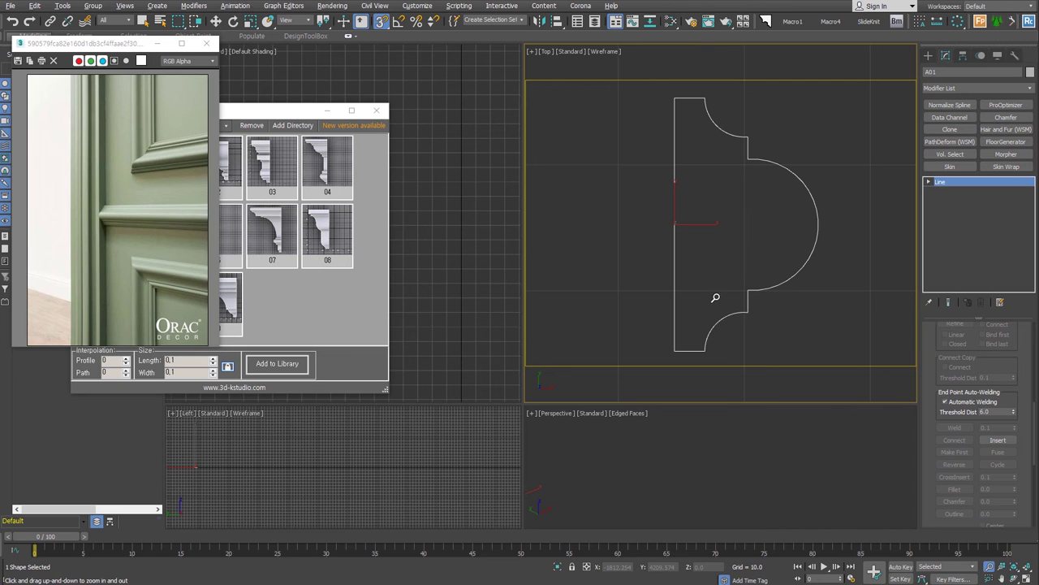
{"action": "left_click", "coordinate": [358, 361]}
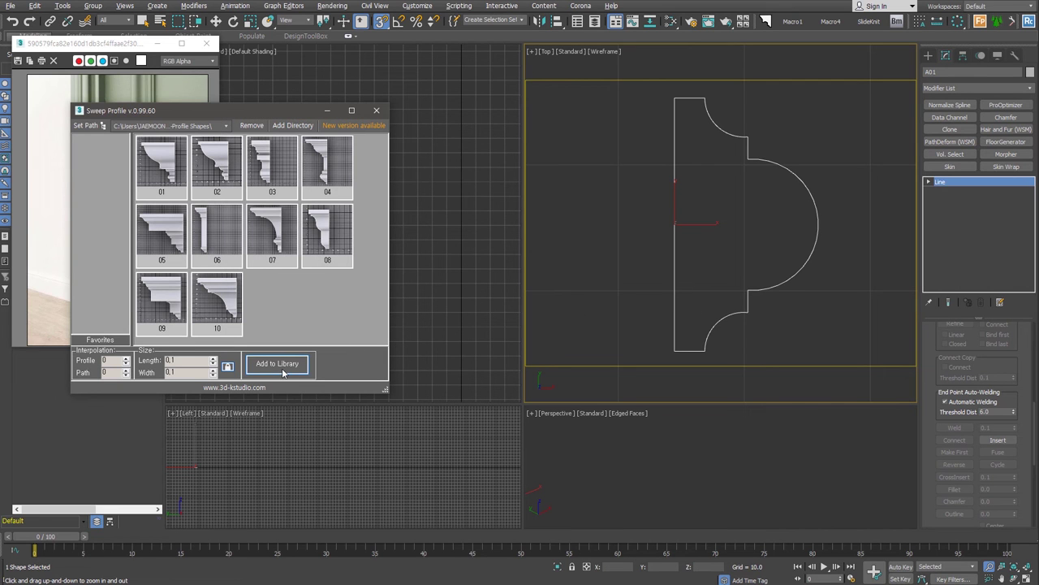
{"action": "left_click", "coordinate": [283, 366]}
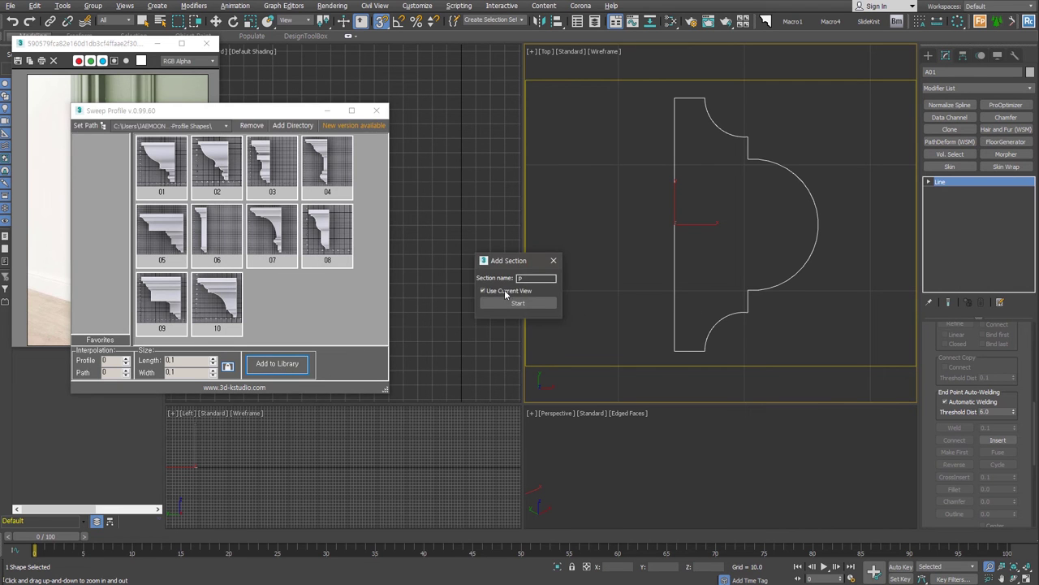
{"action": "type", "text": "A01"}
{"action": "left_click", "coordinate": [520, 303]}
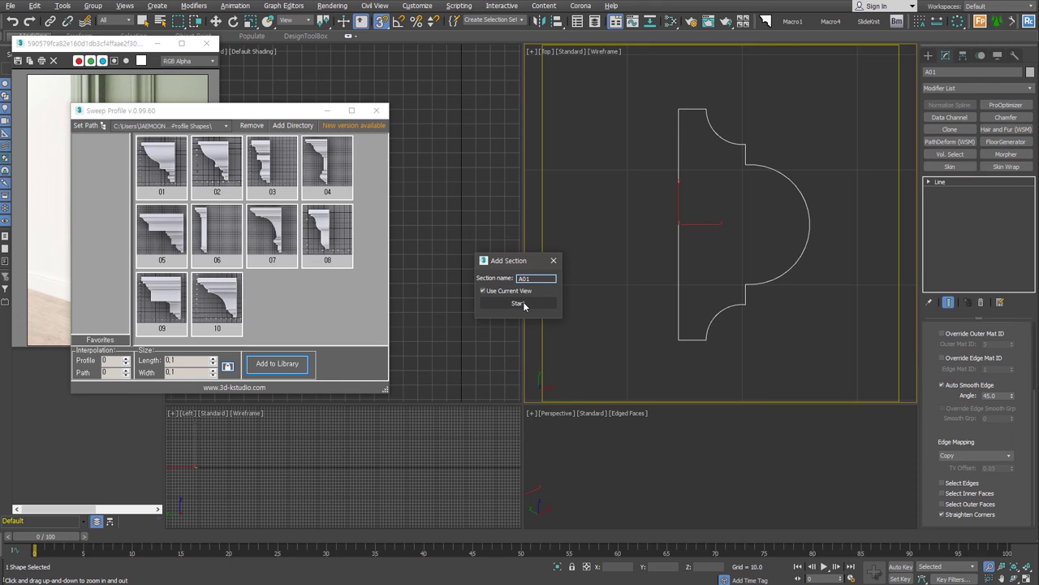
{"action": "left_click", "coordinate": [286, 316]}
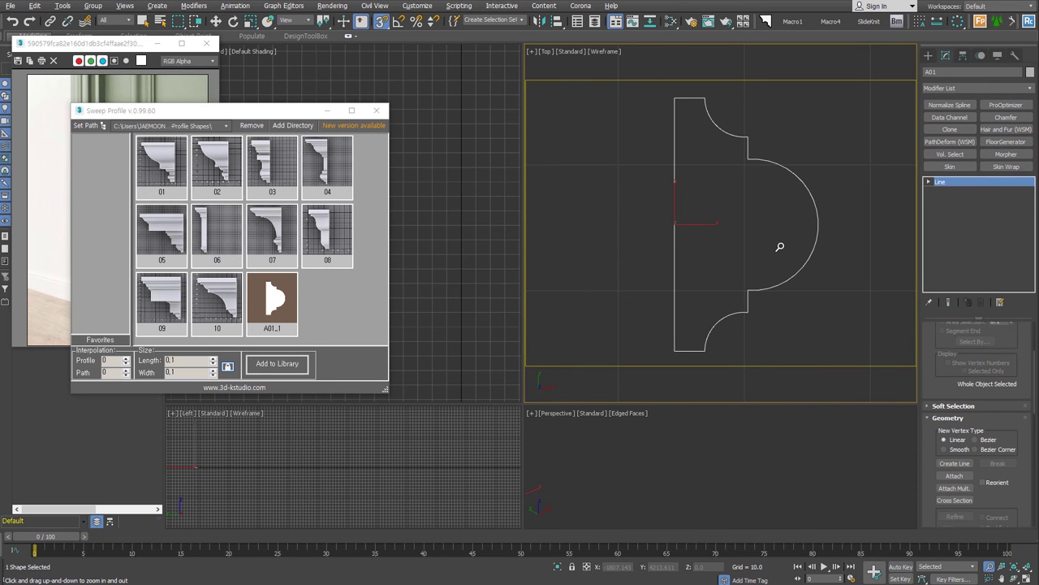
{"action": "scroll", "coordinate": [783, 277], "scroll_direction": "down", "scroll_amount": 3}
{"action": "scroll", "coordinate": [783, 278], "scroll_direction": "down", "scroll_amount": 2}
Delete the current selection and switch to the Front view.
{"action": "key", "text": "w"}
{"action": "left_click_drag", "start_coordinate": [793, 316], "coordinate": [687, 186]}
{"action": "key", "text": "Delete"}
{"action": "key", "text": "f"}
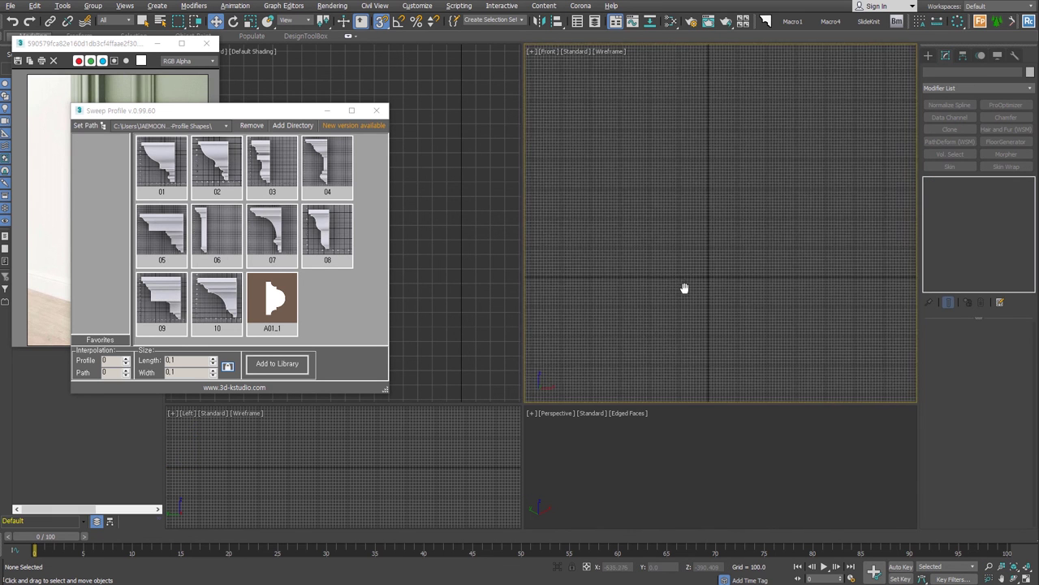
{"action": "scroll", "coordinate": [687, 288], "scroll_direction": "down", "scroll_amount": 5}
Draw Rectangle001 in the Front view and sweep it with the A01_1 profile.
{"action": "left_click", "coordinate": [928, 55]}
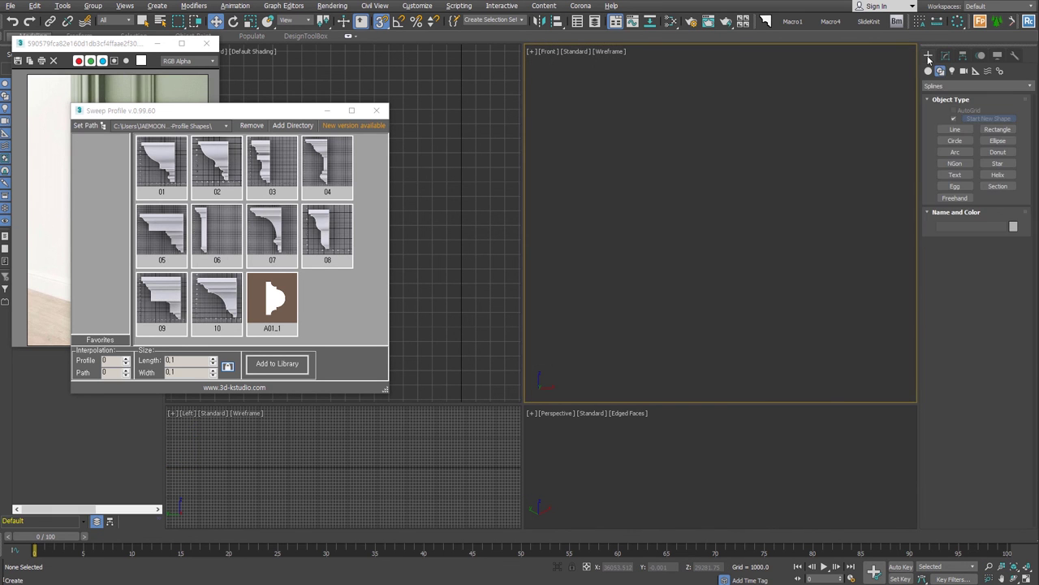
{"action": "left_click", "coordinate": [998, 129]}
{"action": "mouse_move", "coordinate": [582, 114]}
{"action": "left_mouse_down"}
{"action": "mouse_move", "coordinate": [827, 322]}
{"action": "mouse_move", "coordinate": [847, 324]}
{"action": "left_mouse_up"}
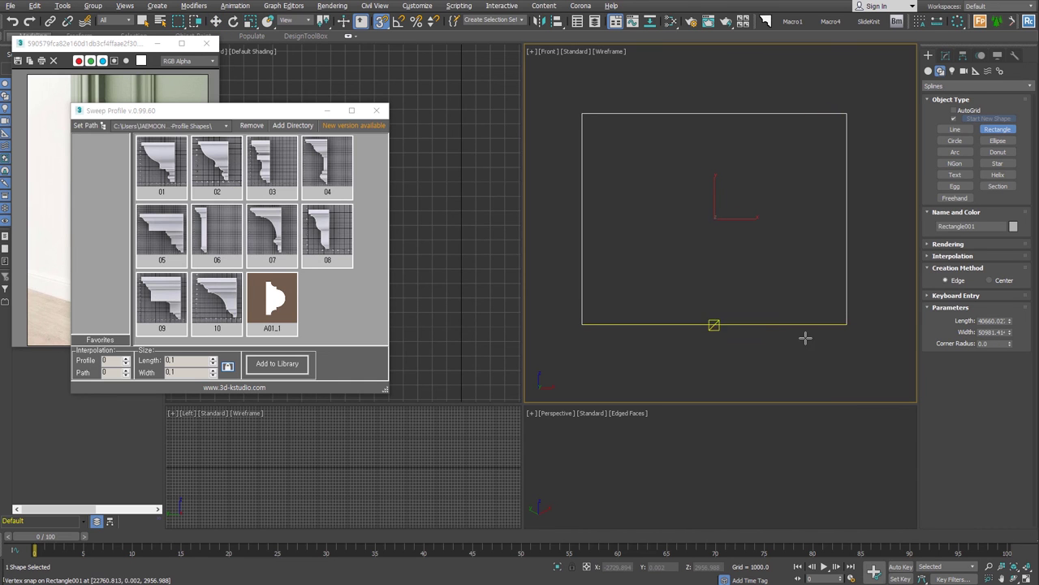
{"action": "left_click", "coordinate": [280, 309]}
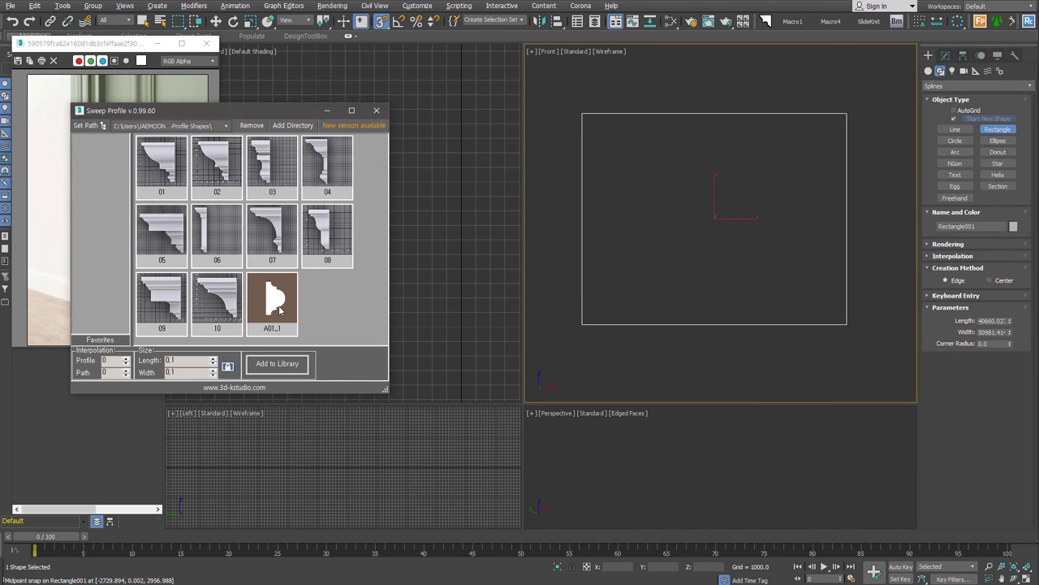
{"action": "left_click", "coordinate": [279, 309]}
{"action": "double_click", "coordinate": [280, 309]}
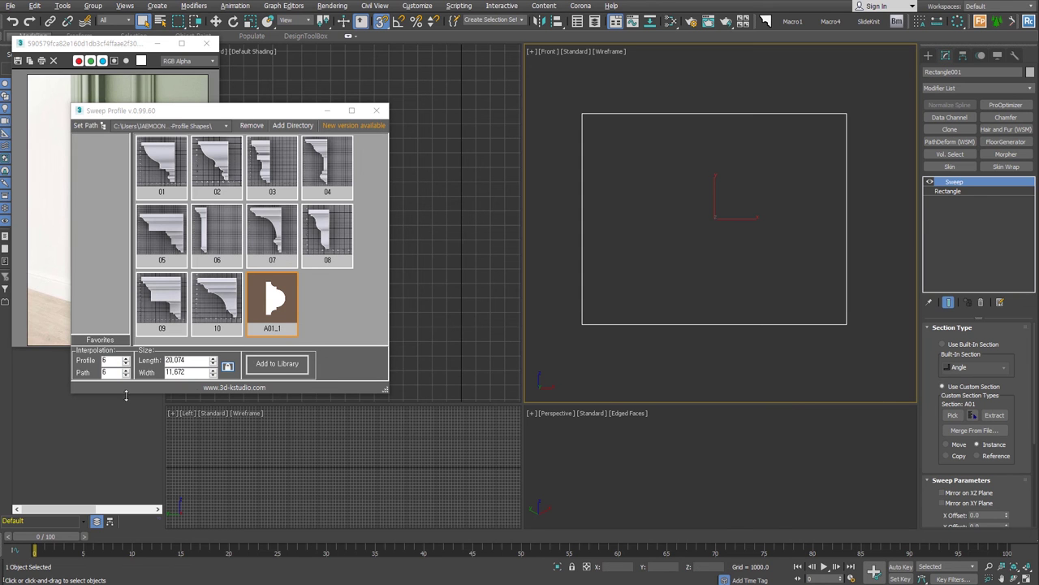
Resize the swept A01 profile to Length 800 (Width 1408.452), then frame the result in view.
{"action": "left_click_drag", "start_coordinate": [212, 360], "coordinate": [180, 374]}
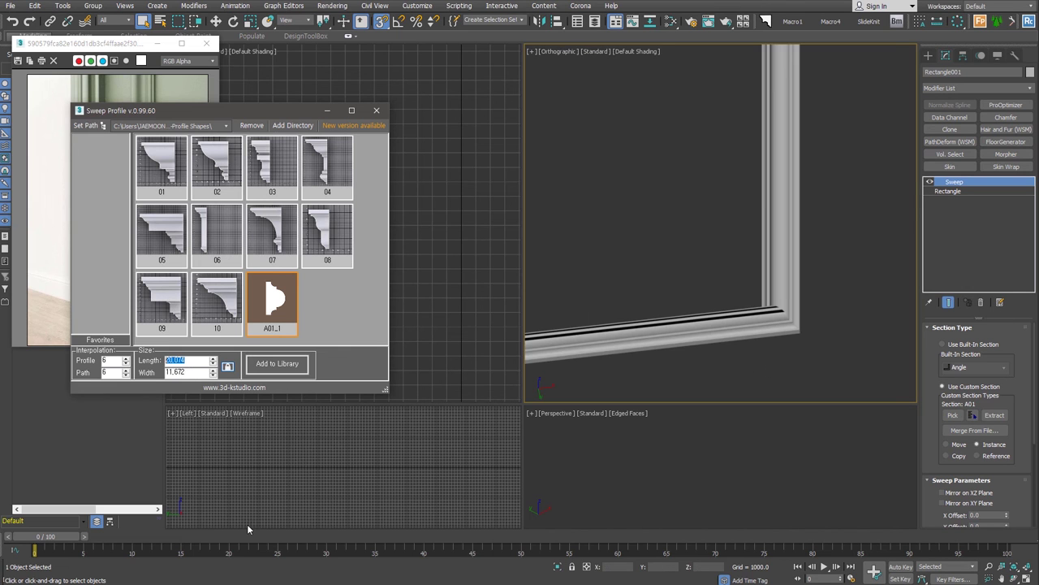
{"action": "type", "text": "500"}
{"action": "key", "text": "Return"}
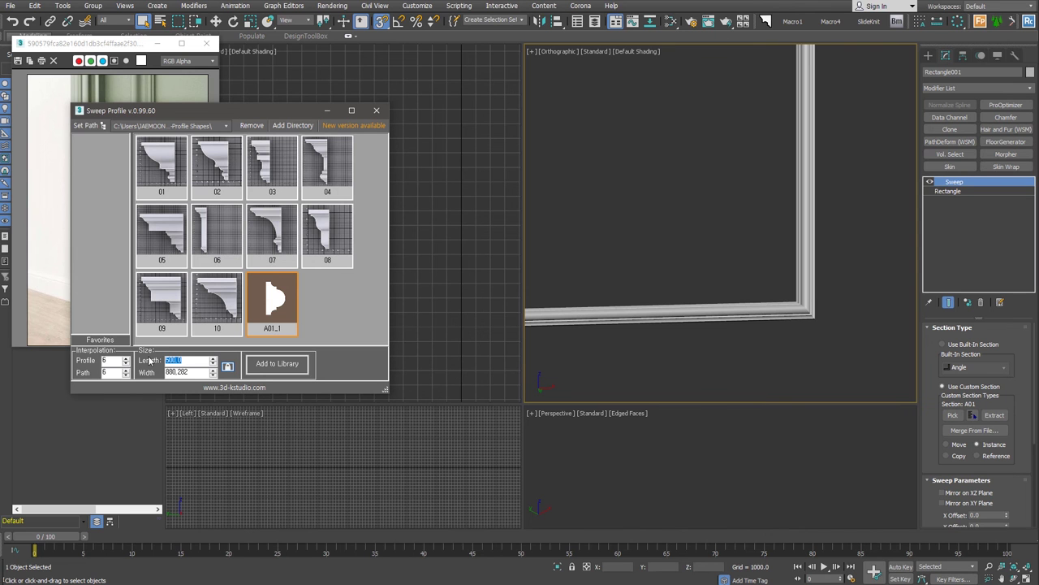
{"action": "type", "text": "800"}
{"action": "key", "text": "Return"}
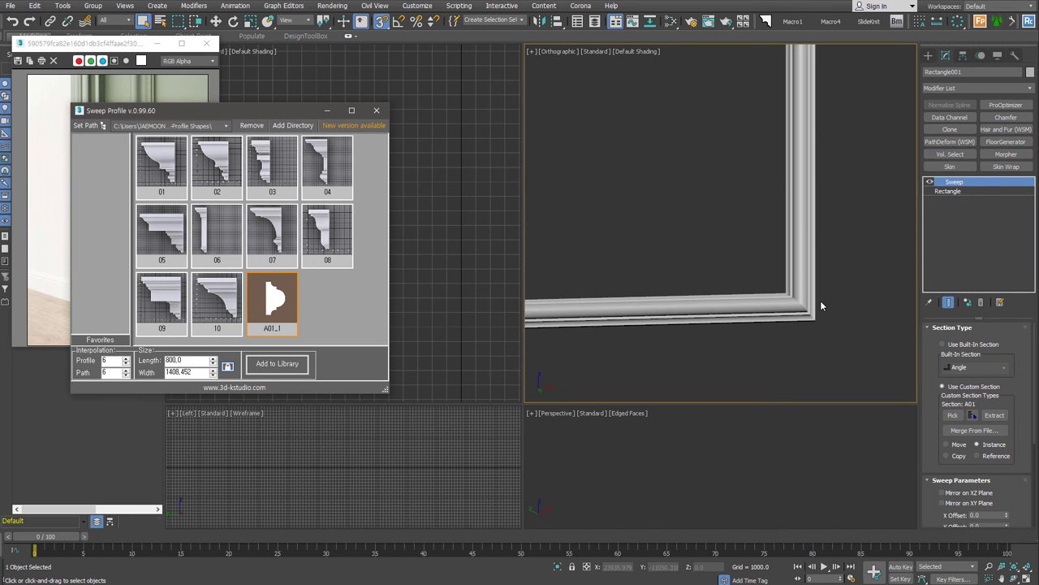
{"action": "key", "text": "z"}
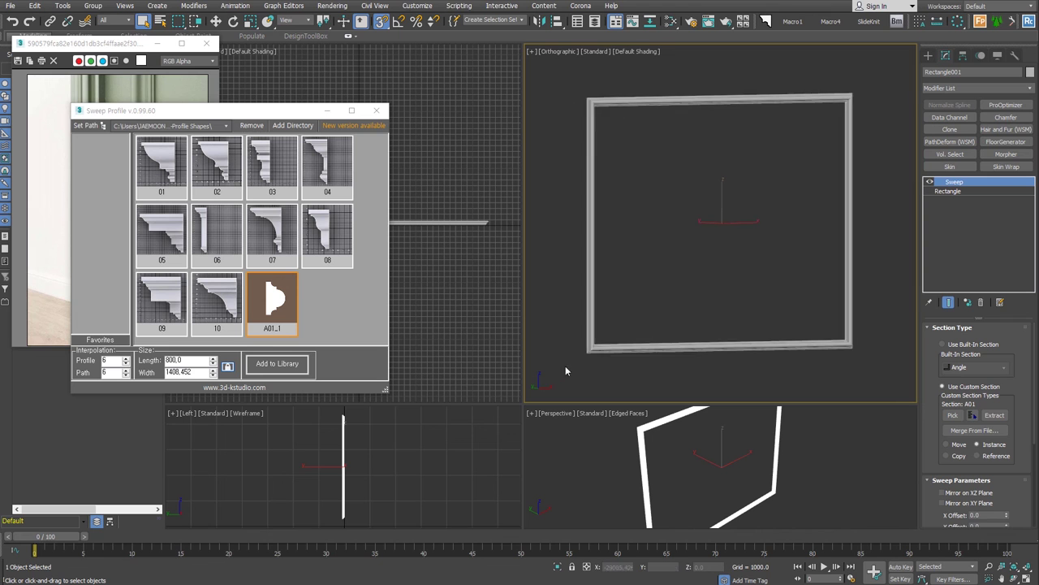
{"action": "scroll", "coordinate": [617, 345], "scroll_direction": "up", "scroll_amount": 5}
{"action": "scroll", "coordinate": [569, 345], "scroll_direction": "down", "scroll_amount": 4}
{"action": "scroll", "coordinate": [528, 341], "scroll_direction": "down", "scroll_amount": 2}
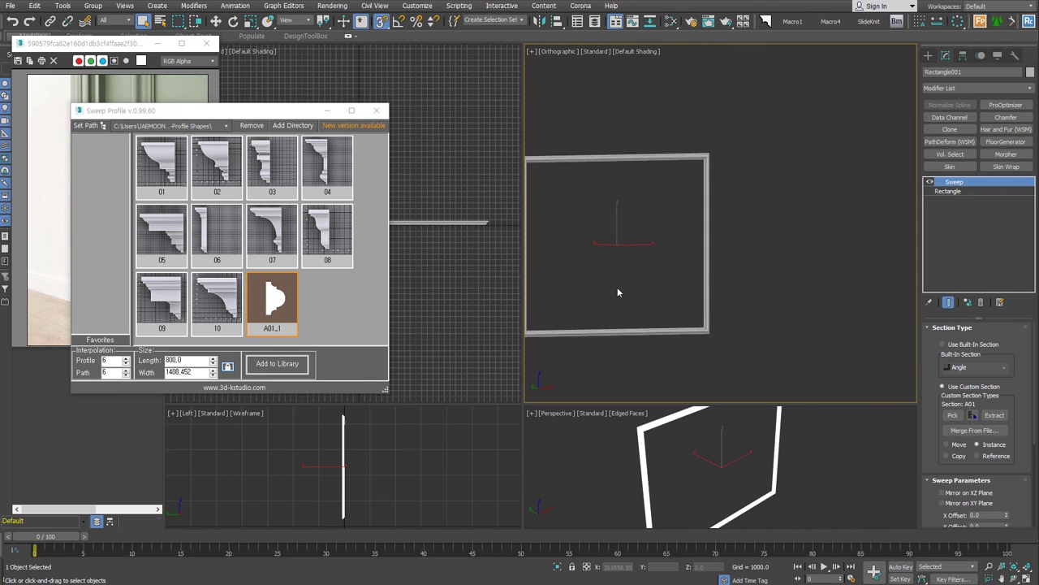
{"action": "middle_click_drag", "start_coordinate": [560, 294], "coordinate": [628, 272]}
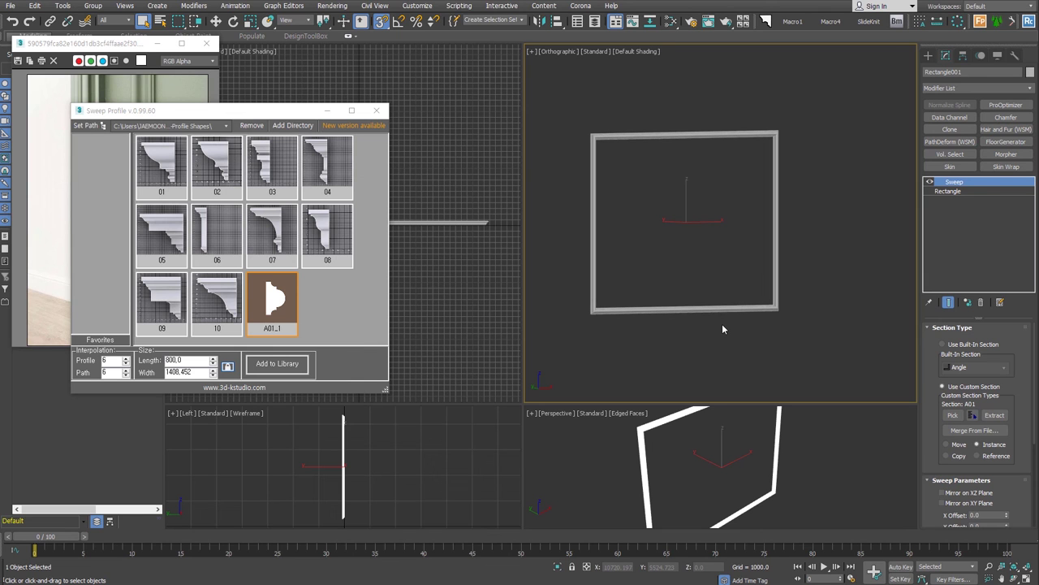
Delete the old swept frame and draw a new rectangle.
{"action": "right_click", "coordinate": [718, 329]}
{"action": "left_click", "coordinate": [808, 266]}
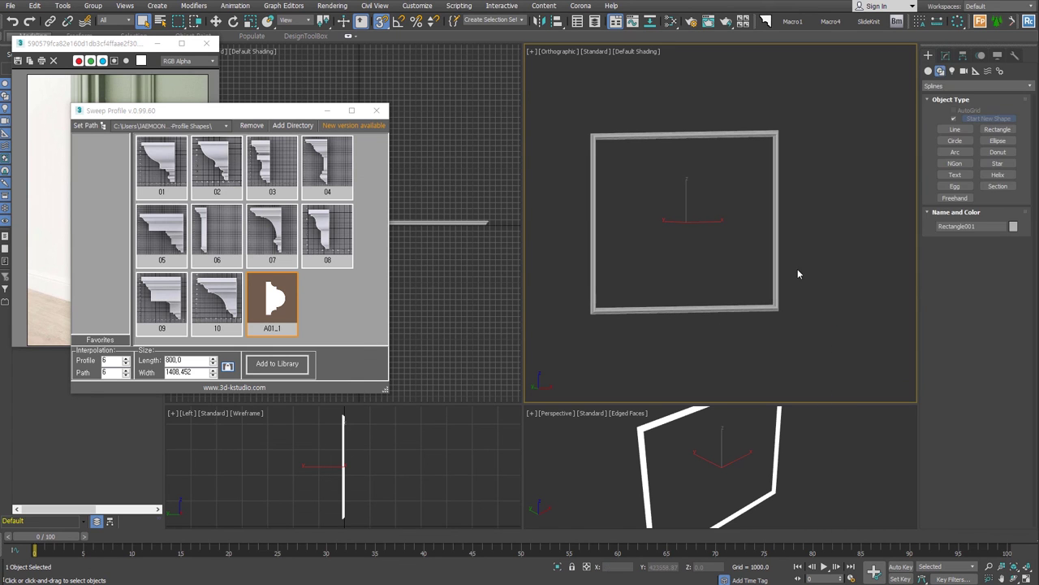
{"action": "key", "text": "Delete"}
{"action": "left_click", "coordinate": [998, 129]}
{"action": "left_click_drag", "start_coordinate": [719, 130], "coordinate": [765, 248]}
Convert the rectangle to an Editable Spline and copy its spline below the original.
{"action": "right_click", "coordinate": [770, 239]}
{"action": "left_click", "coordinate": [989, 367]}
{"action": "left_click_drag", "start_coordinate": [894, 301], "coordinate": [629, 146]}
{"action": "key", "text": "w"}
{"action": "left_click_drag", "start_coordinate": [677, 174], "coordinate": [679, 338], "text": "shift"}
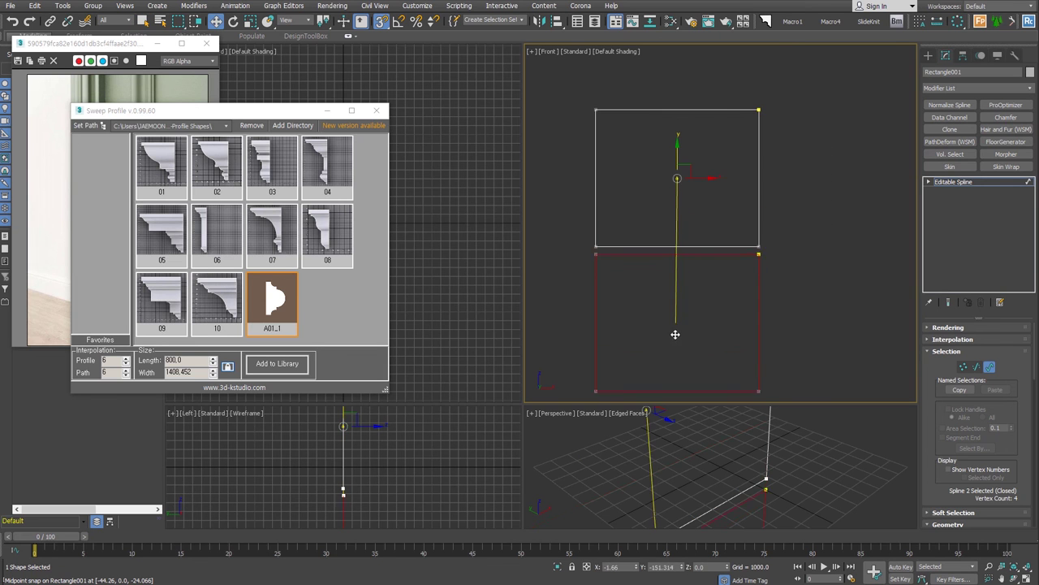
{"action": "middle_click_drag", "start_coordinate": [867, 295], "coordinate": [878, 241]}
Sweep both stacked rectangles with the A01_1 profile.
{"action": "key", "text": "3"}
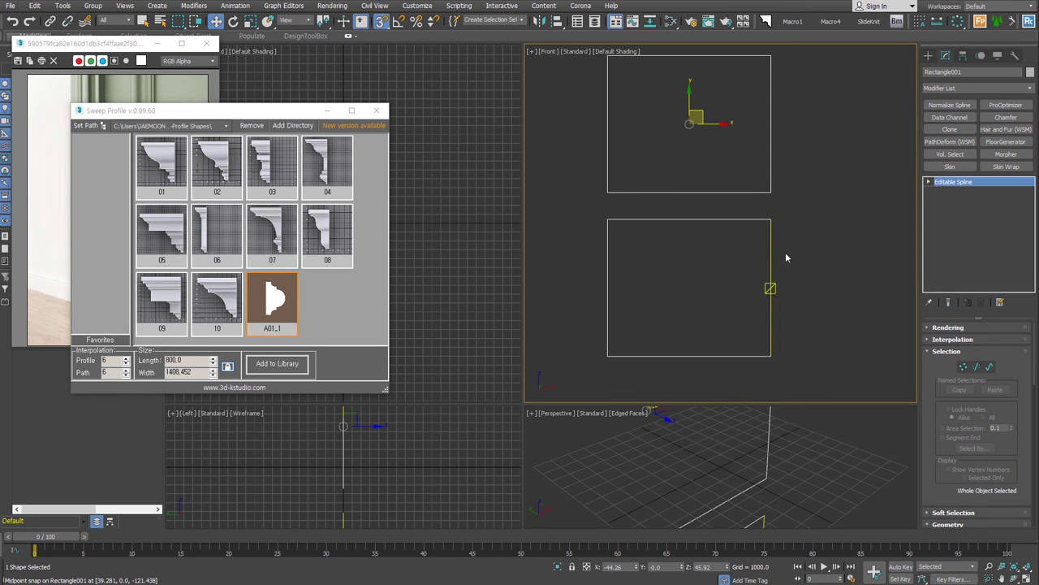
{"action": "left_click", "coordinate": [282, 309]}
{"action": "double_click", "coordinate": [281, 309]}
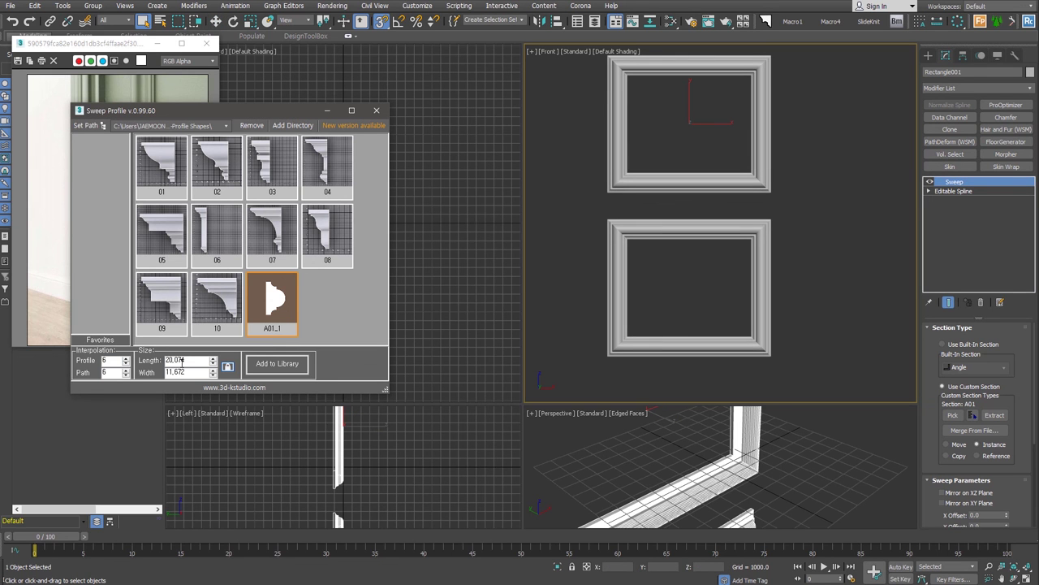
Set the swept profile Length to 10, giving a Width of 17.606.
{"action": "double_click", "coordinate": [196, 359]}
{"action": "type", "text": "10"}
{"action": "key", "text": "Return"}
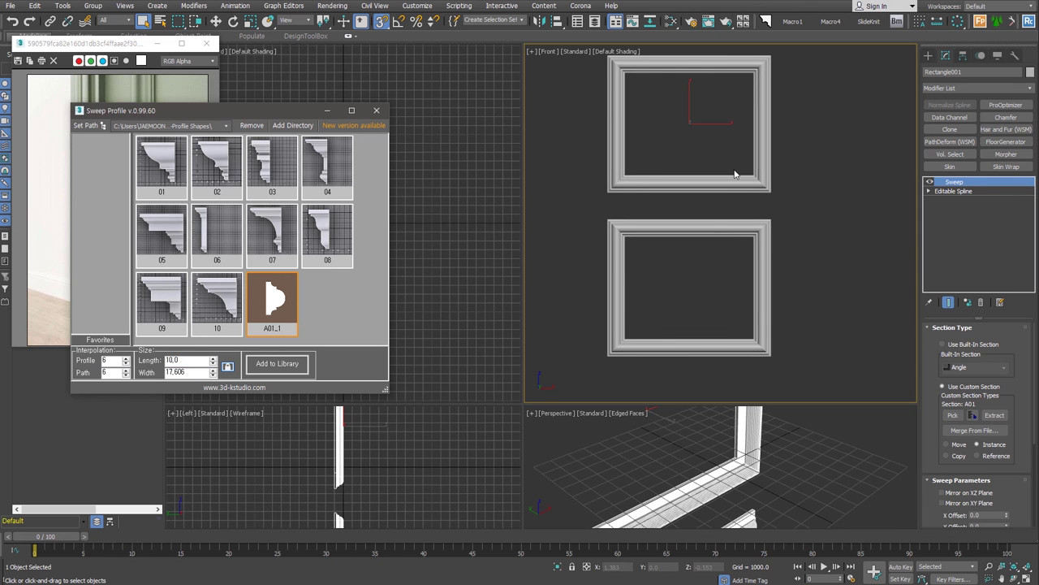